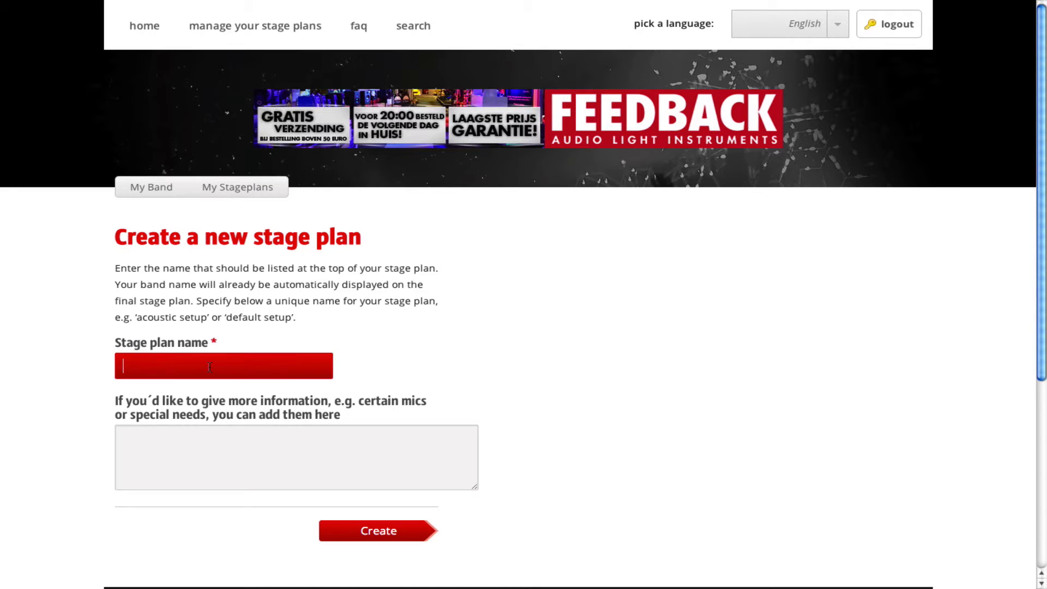
Create a stage plan named "Normal set up" with the notes "Riser for drummer" and "2x2 meter banner behind drummer"
{"action": "type", "text": "Normal set up"}
{"action": "left_click", "coordinate": [123, 440]}
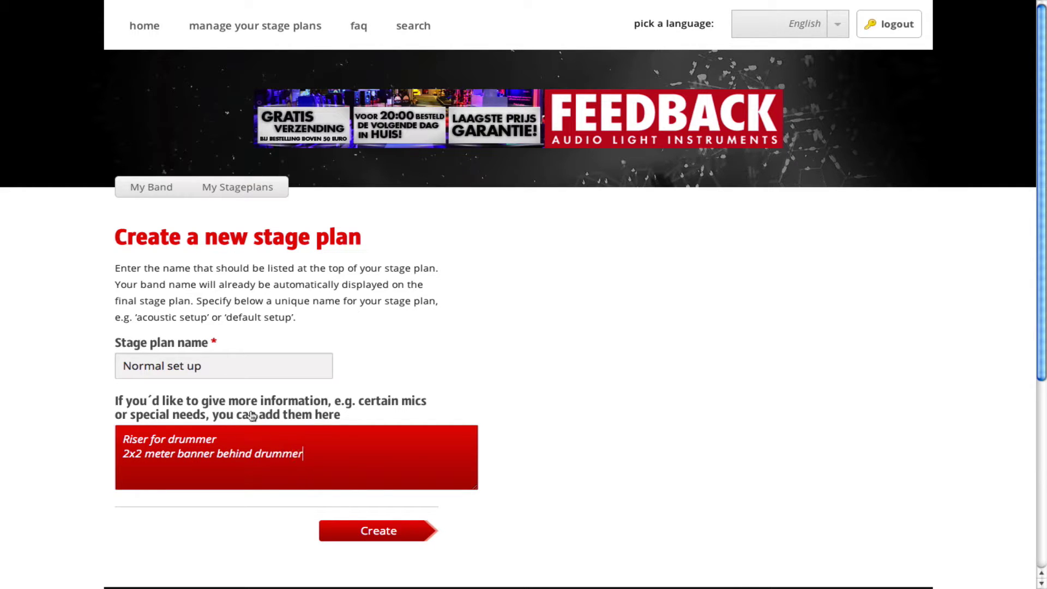
{"action": "left_click", "coordinate": [357, 532]}
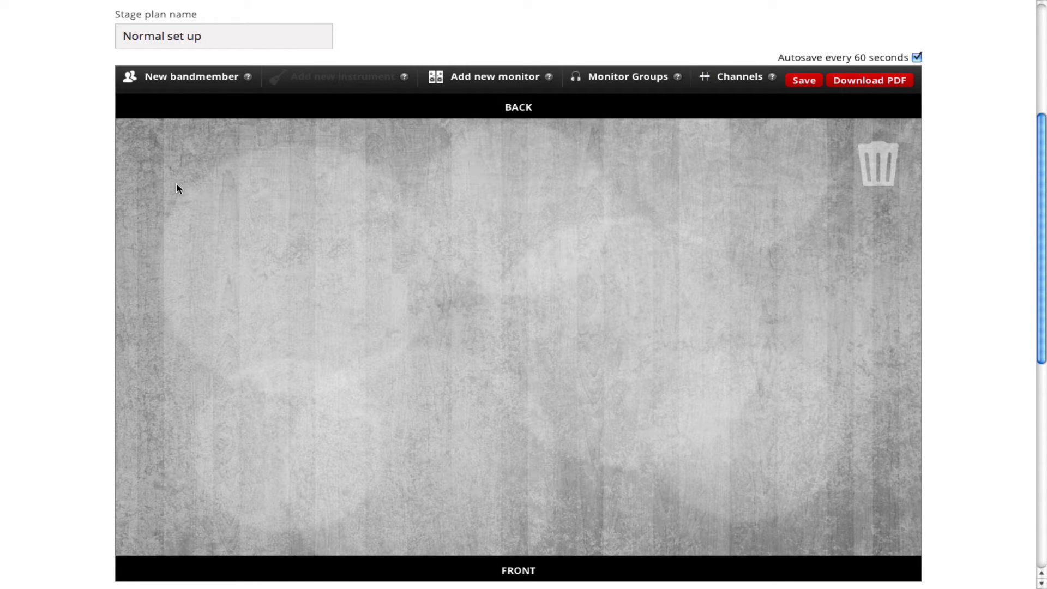
Add two named band members, placing the drummer at back centre stage and the bassist left of and in front of the drummer
{"action": "left_click", "coordinate": [188, 79]}
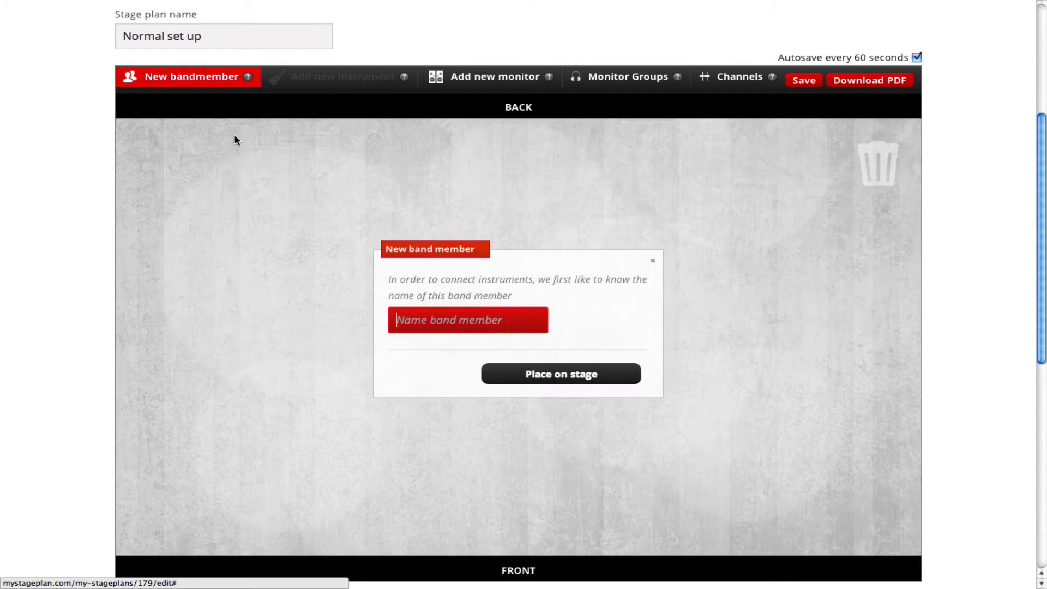
{"action": "type", "text": "Tom"}
{"action": "key", "text": "Return"}
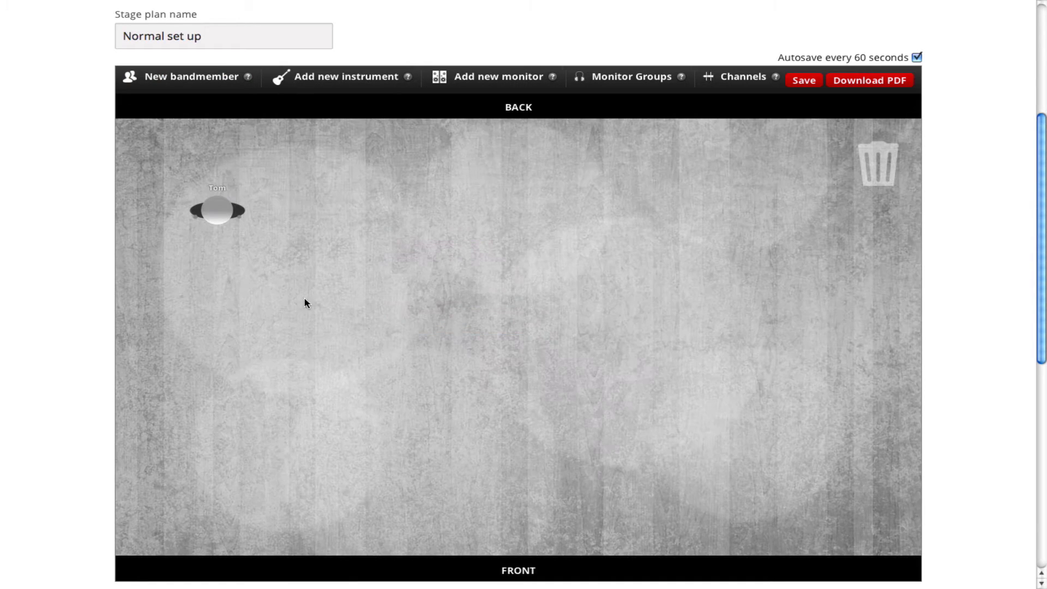
{"action": "left_click_drag", "start_coordinate": [224, 228], "coordinate": [517, 199]}
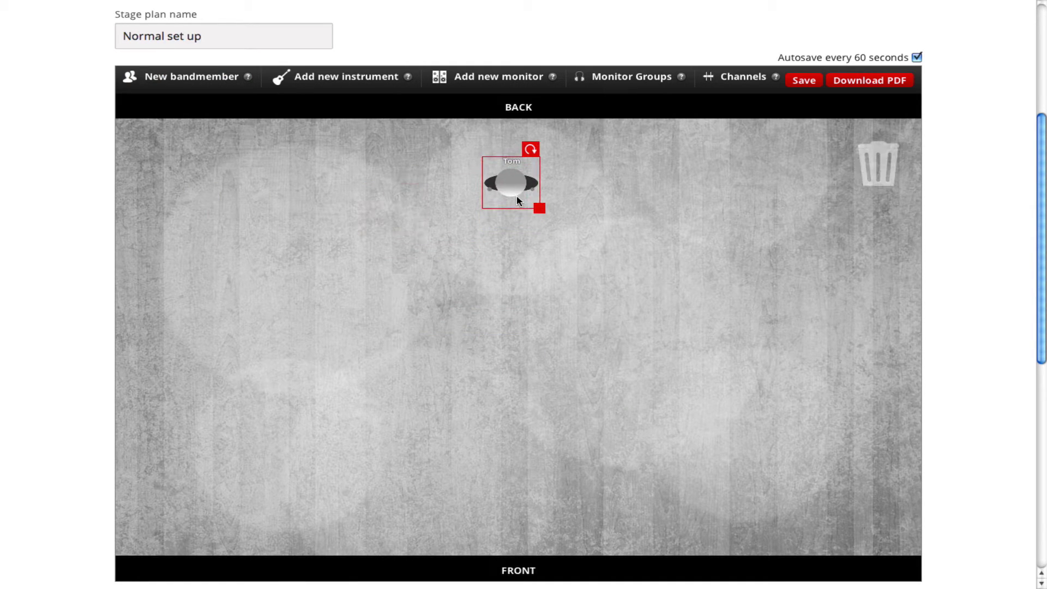
{"action": "left_click", "coordinate": [183, 77]}
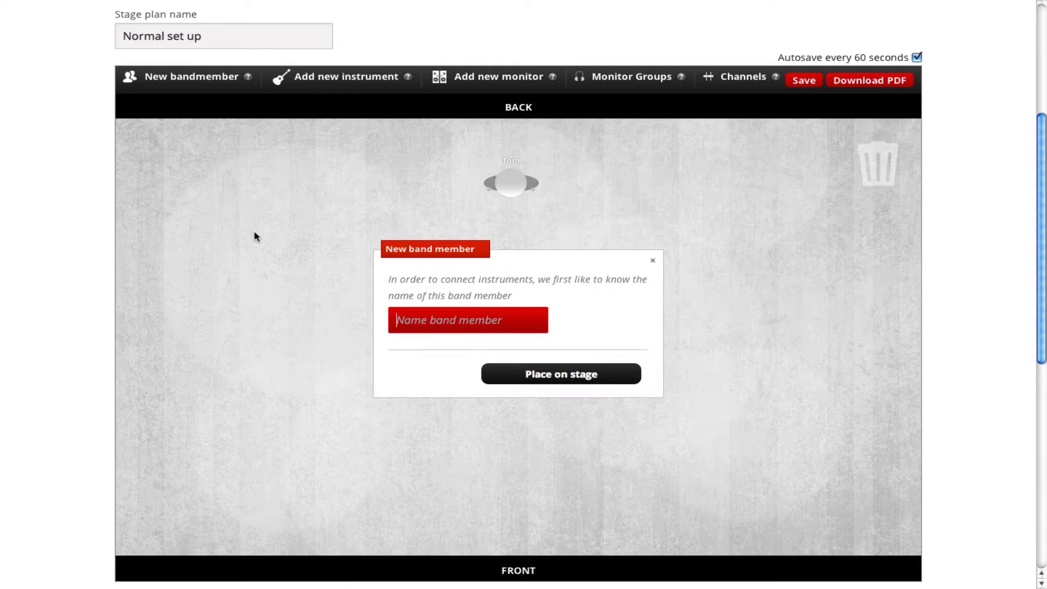
{"action": "key", "text": "Return"}
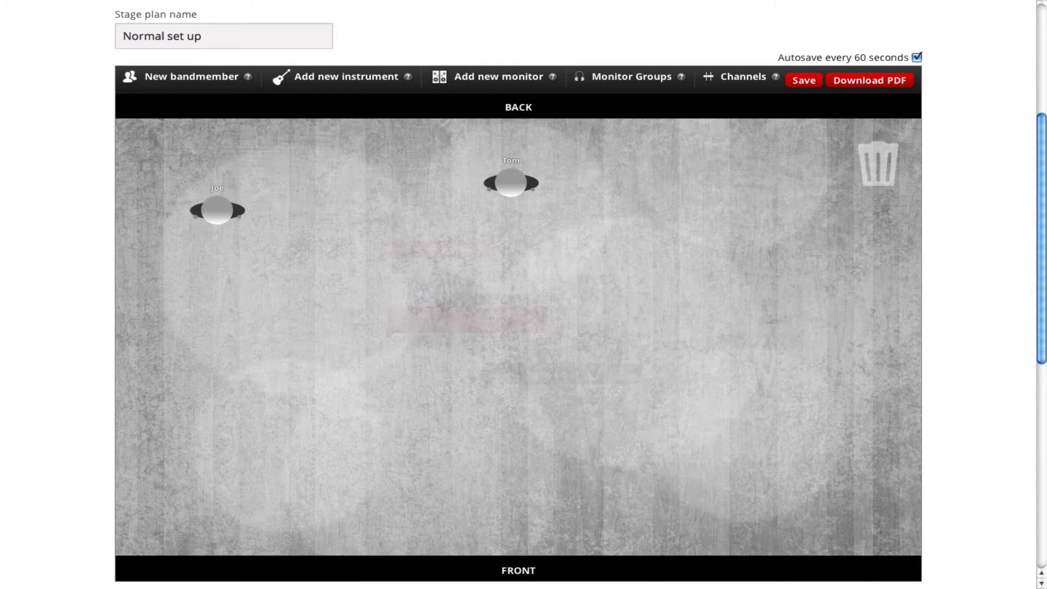
{"action": "left_click_drag", "start_coordinate": [205, 216], "coordinate": [394, 267]}
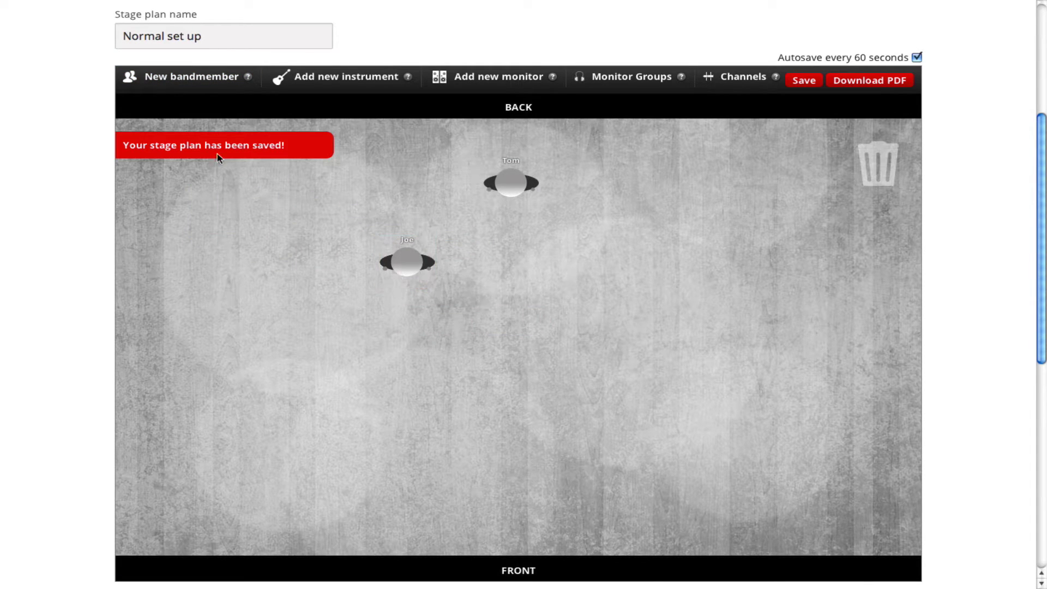
Add two more named band members, one at the left near the front and one at front centre stage
{"action": "left_click", "coordinate": [196, 78]}
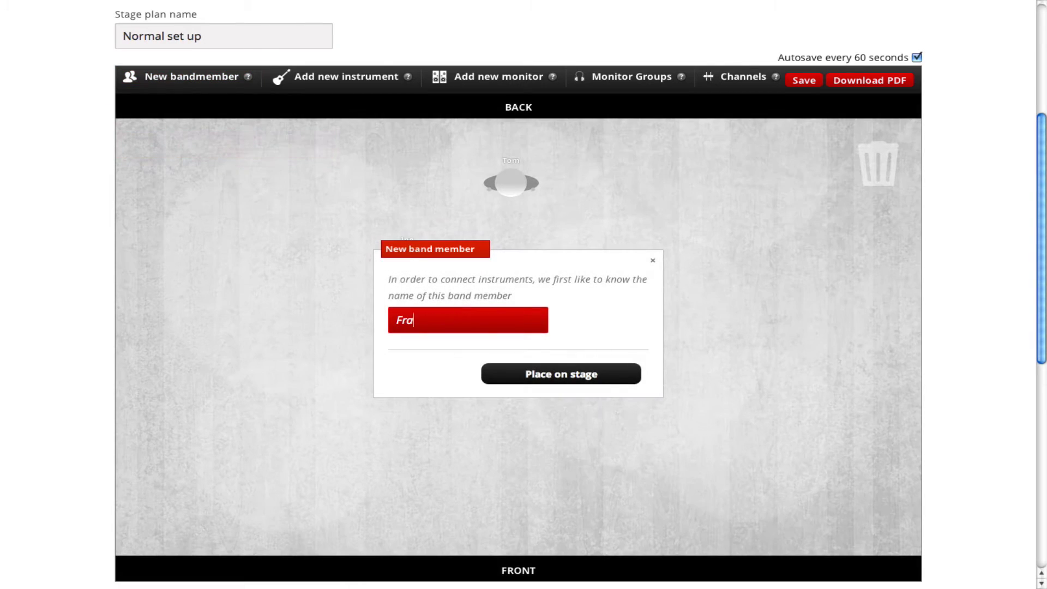
{"action": "key", "text": "Return"}
{"action": "left_click_drag", "start_coordinate": [222, 218], "coordinate": [250, 390]}
{"action": "left_click", "coordinate": [191, 77]}
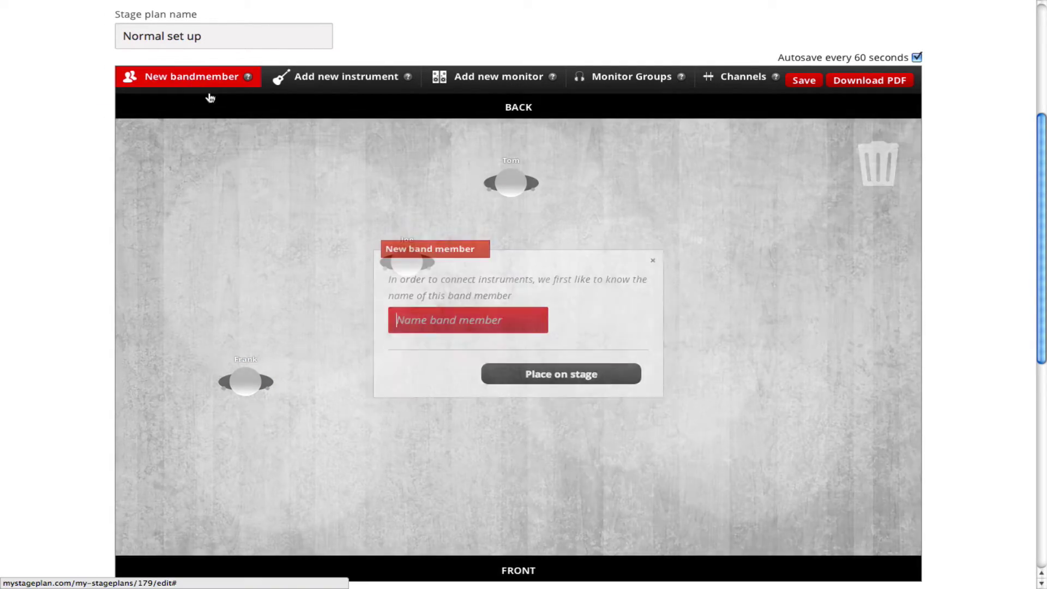
{"action": "type", "text": "Tim"}
{"action": "key", "text": "Return"}
{"action": "left_click_drag", "start_coordinate": [223, 206], "coordinate": [513, 402]}
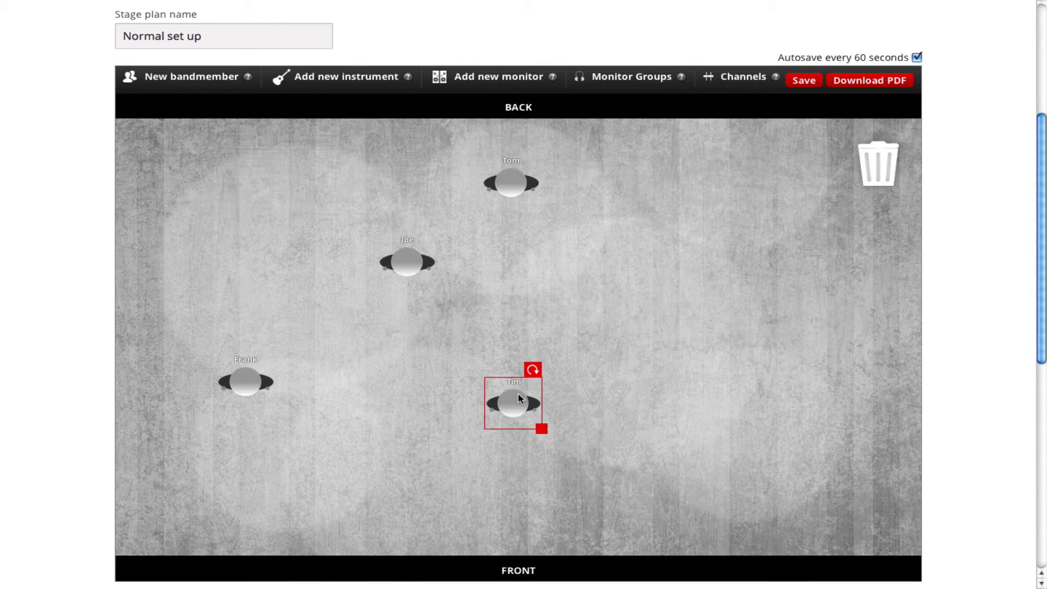
Add a fifth named band member and place them on the right side of the stage
{"action": "left_click", "coordinate": [185, 82]}
{"action": "type", "text": "John"}
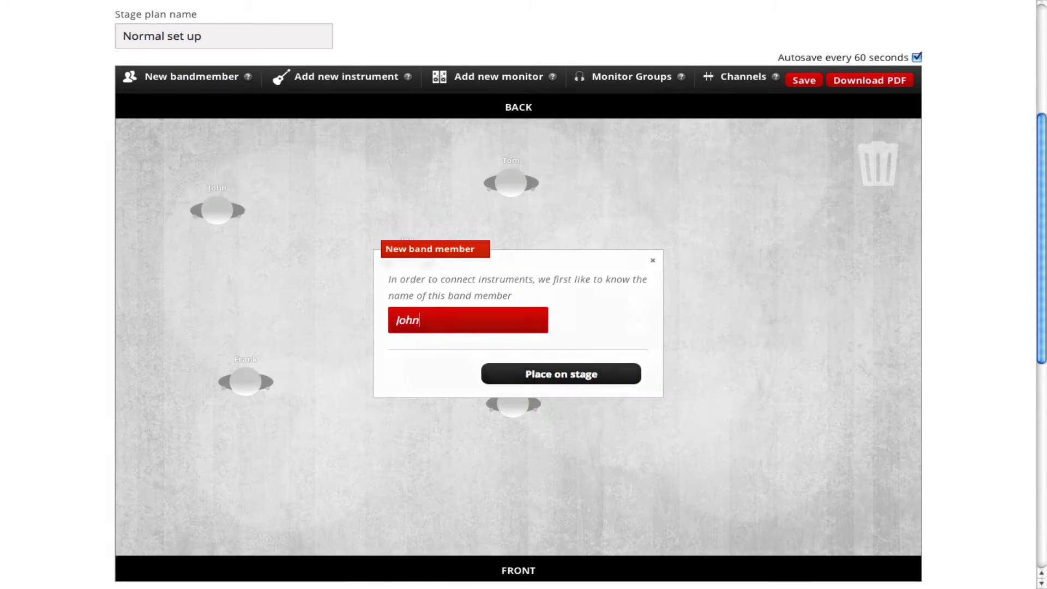
{"action": "key", "text": "Return"}
{"action": "left_click_drag", "start_coordinate": [224, 206], "coordinate": [803, 285]}
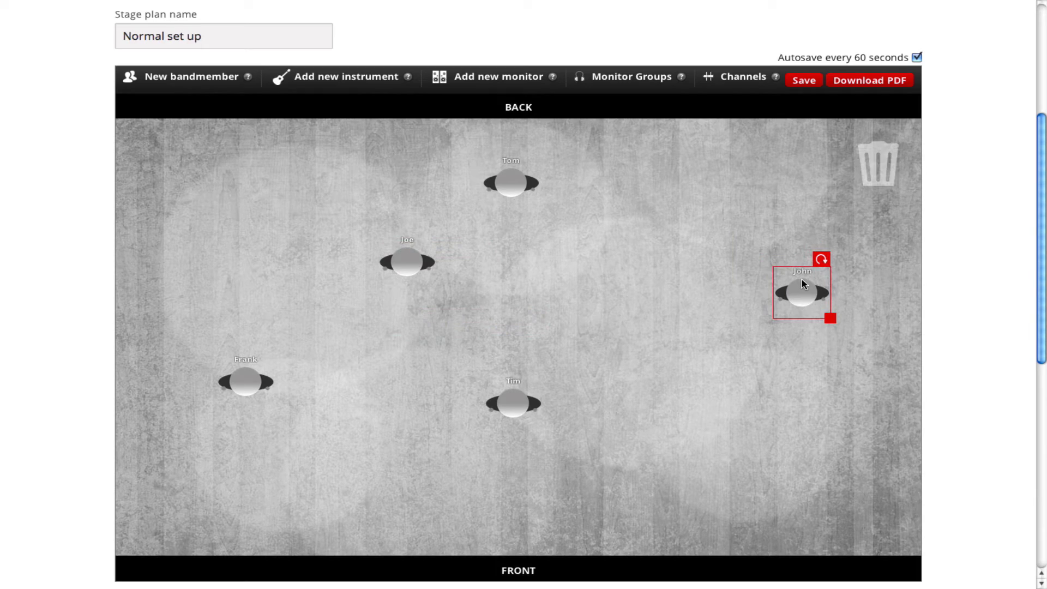
Add a drumkit with 8 channels for the band member at the back and place it in front of them
{"action": "left_click", "coordinate": [334, 82]}
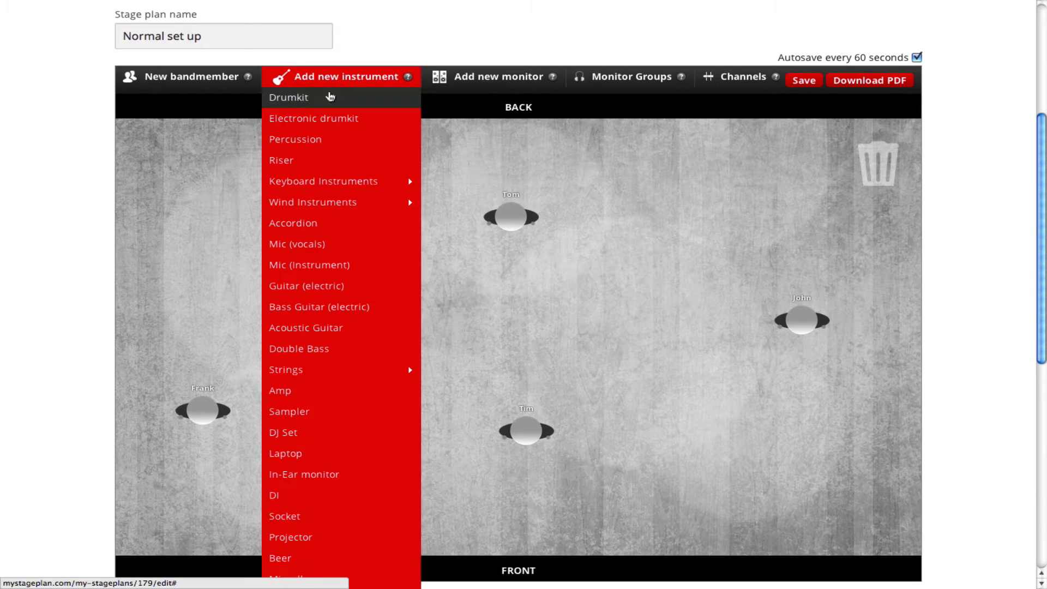
{"action": "left_click", "coordinate": [334, 99]}
{"action": "type", "text": "6"}
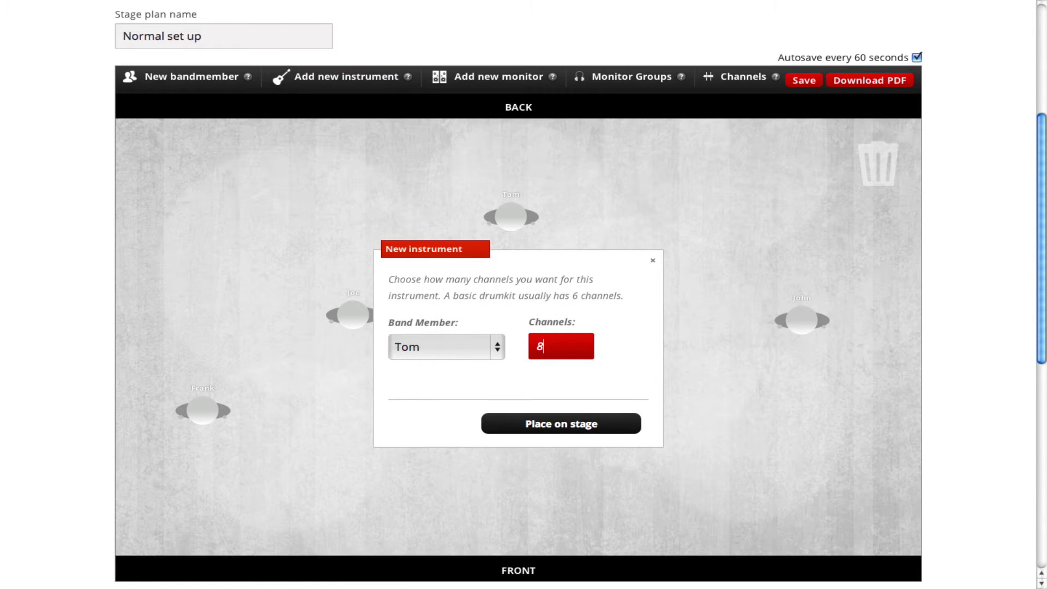
{"action": "key", "text": "Return"}
{"action": "left_click_drag", "start_coordinate": [531, 174], "coordinate": [523, 283]}
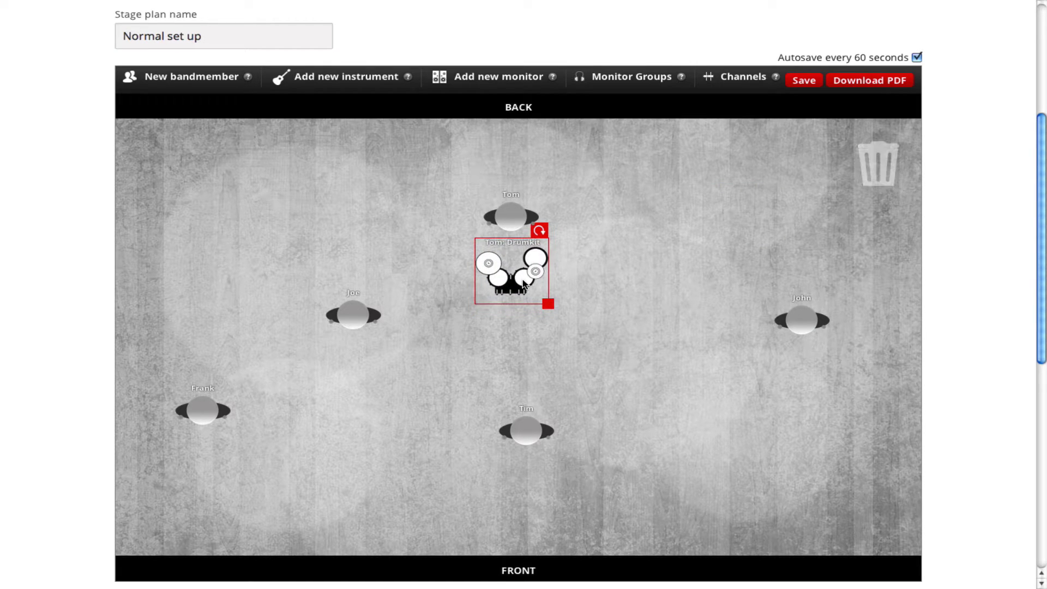
Add a riser, enlarge it and place it beneath the drummer and the drumkit
{"action": "mouse_move", "coordinate": [348, 82]}
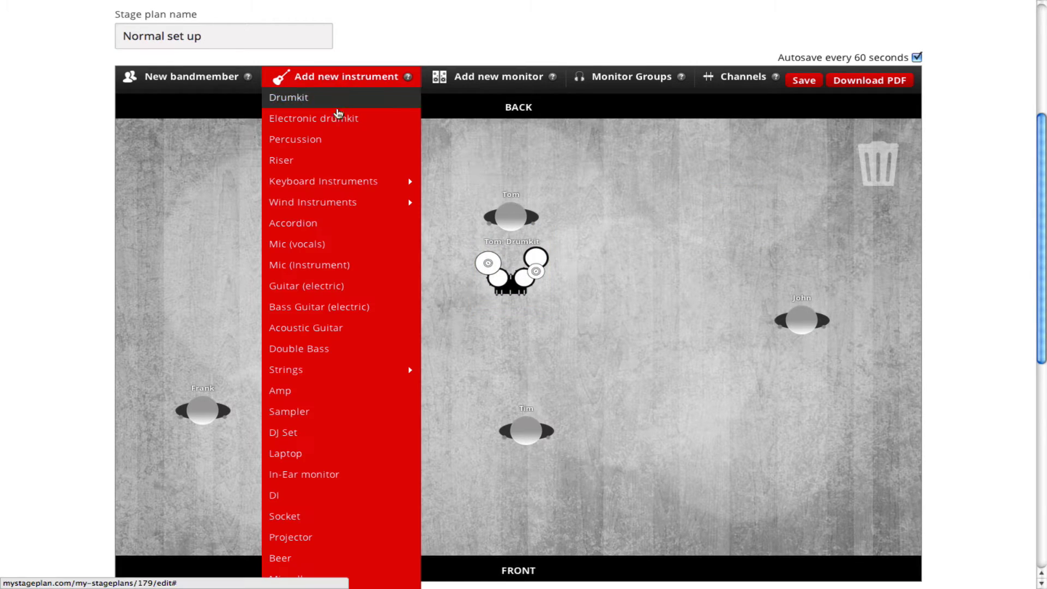
{"action": "left_click", "coordinate": [329, 161]}
{"action": "left_click_drag", "start_coordinate": [245, 234], "coordinate": [328, 305]}
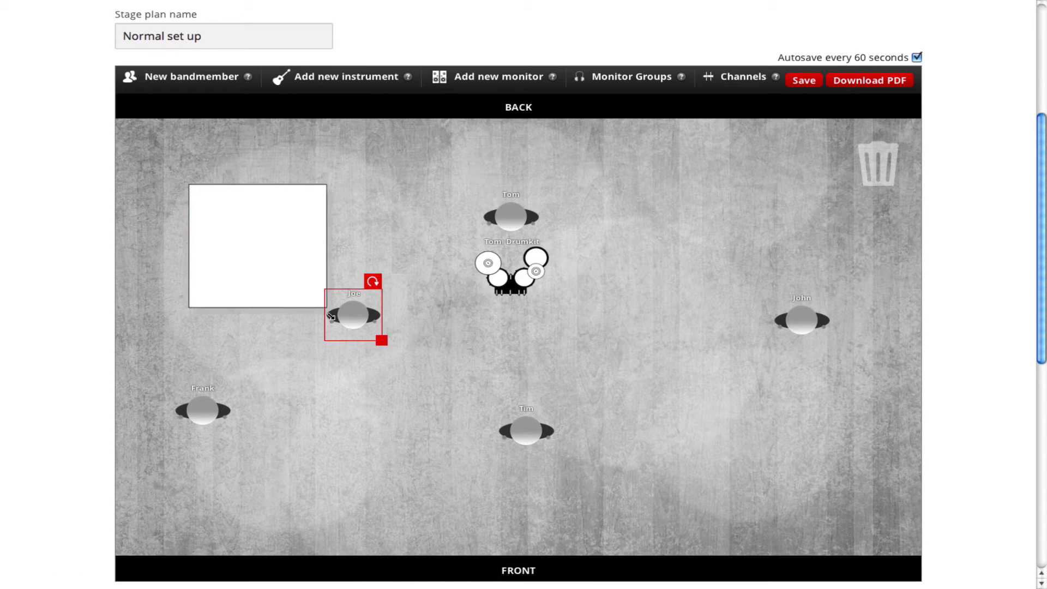
{"action": "left_click_drag", "start_coordinate": [271, 250], "coordinate": [515, 251]}
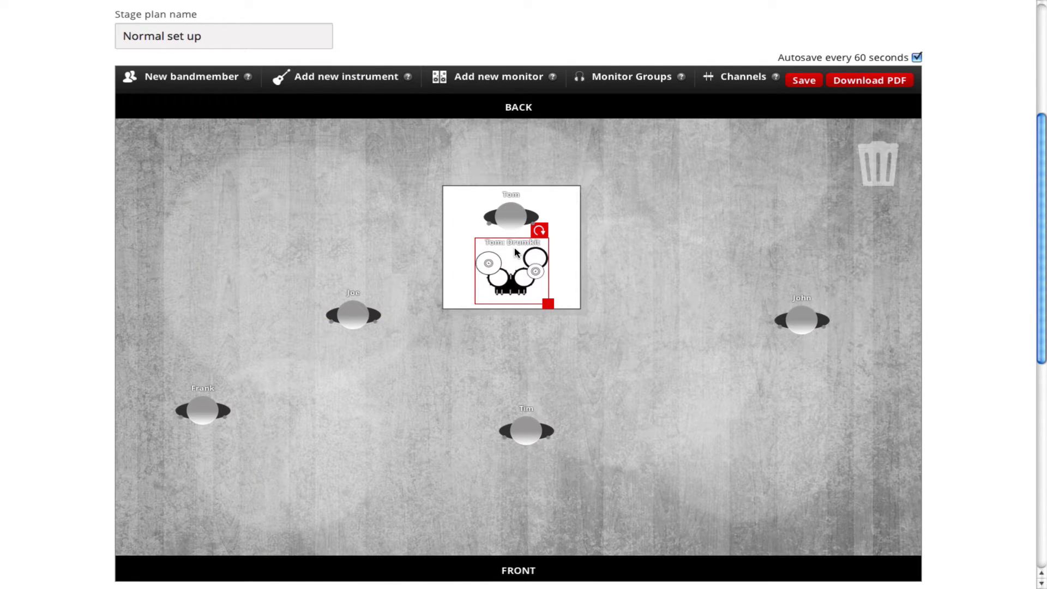
Add an electric bass guitar with 1 channel for the band member left of the riser and place it in front of them
{"action": "mouse_move", "coordinate": [324, 88]}
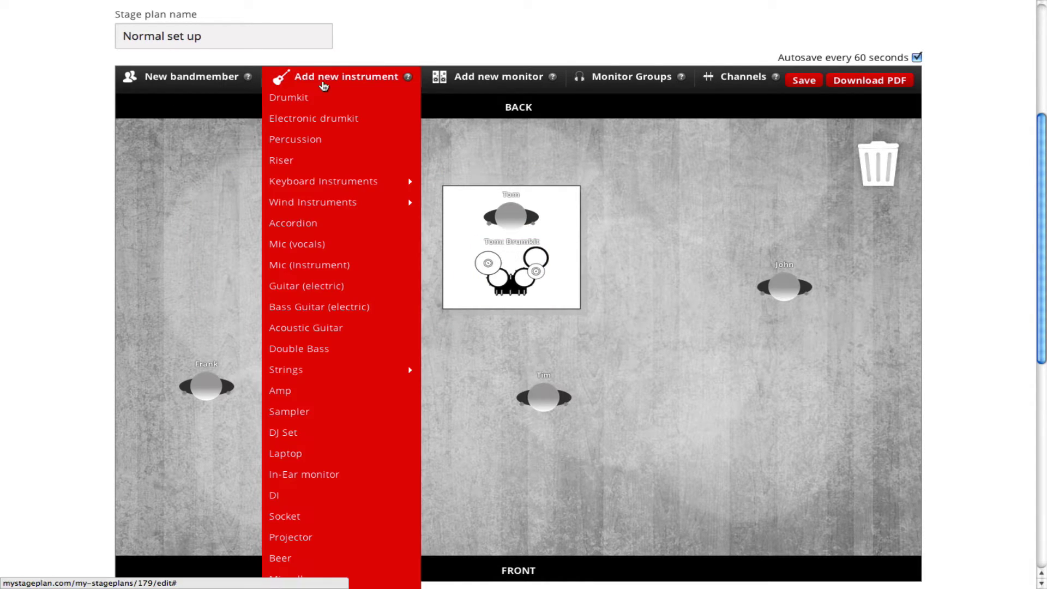
{"action": "mouse_move", "coordinate": [317, 208]}
{"action": "left_click", "coordinate": [327, 307]}
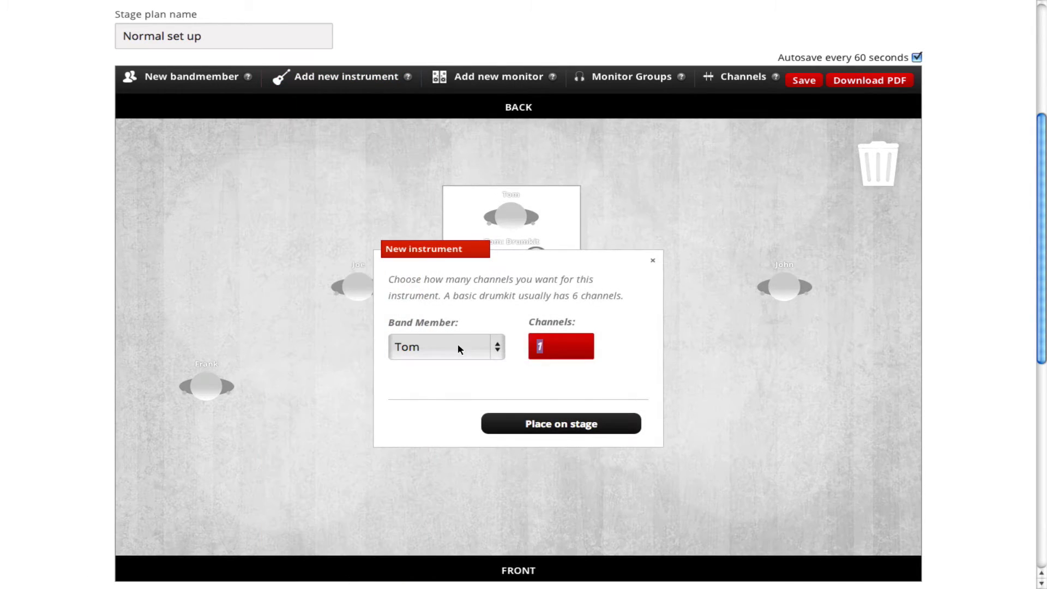
{"action": "left_click", "coordinate": [457, 344]}
{"action": "left_click", "coordinate": [496, 390]}
{"action": "left_click", "coordinate": [545, 424]}
{"action": "left_click_drag", "start_coordinate": [376, 322], "coordinate": [367, 355]}
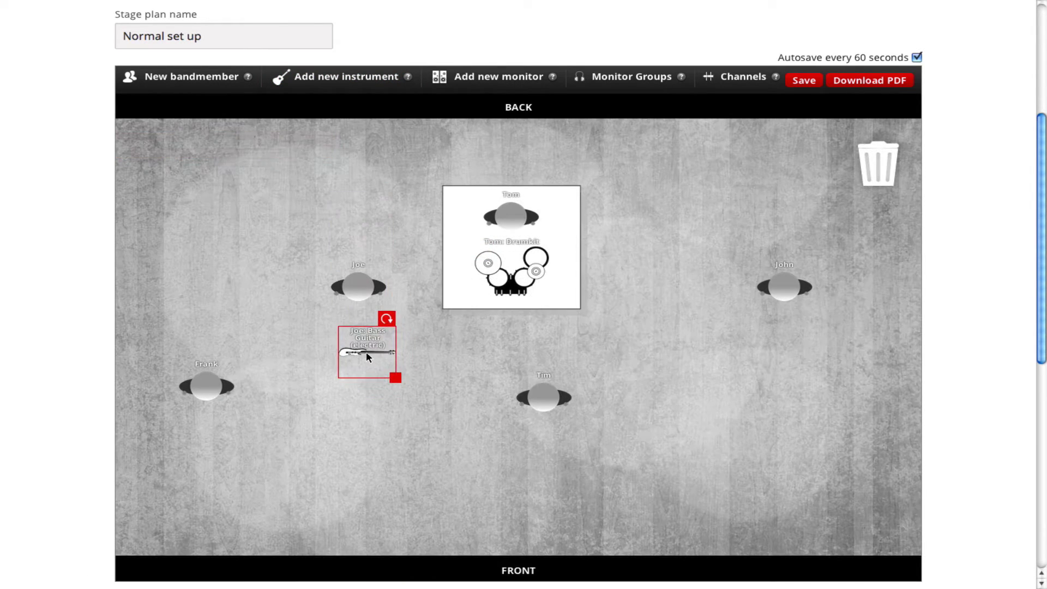
Add an amp and a DI box and place them side by side behind the bassist
{"action": "mouse_move", "coordinate": [310, 87]}
{"action": "left_click", "coordinate": [351, 388]}
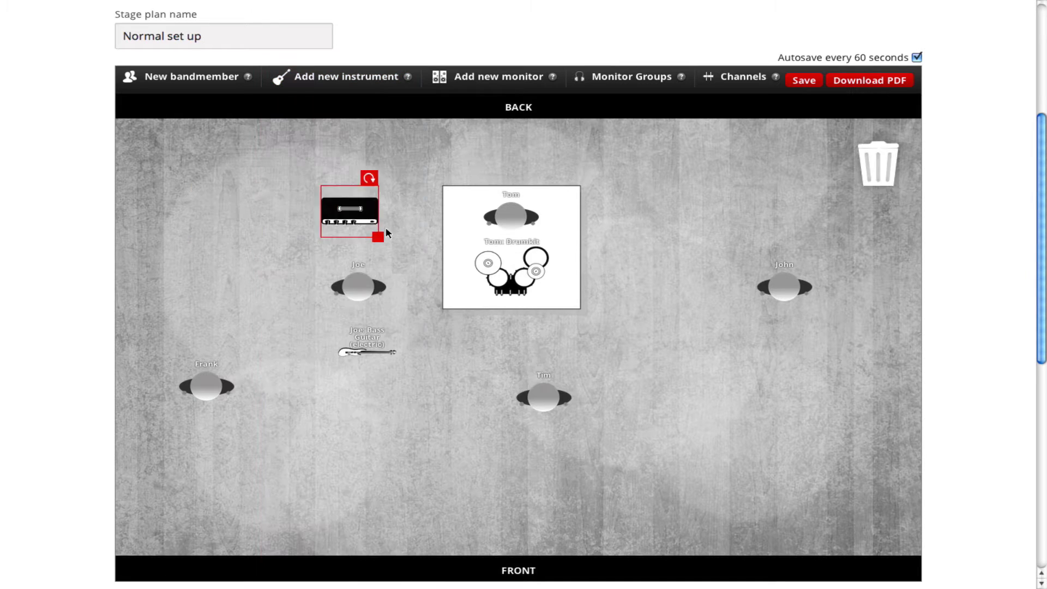
{"action": "left_click_drag", "start_coordinate": [384, 227], "coordinate": [405, 252]}
{"action": "left_click", "coordinate": [297, 496]}
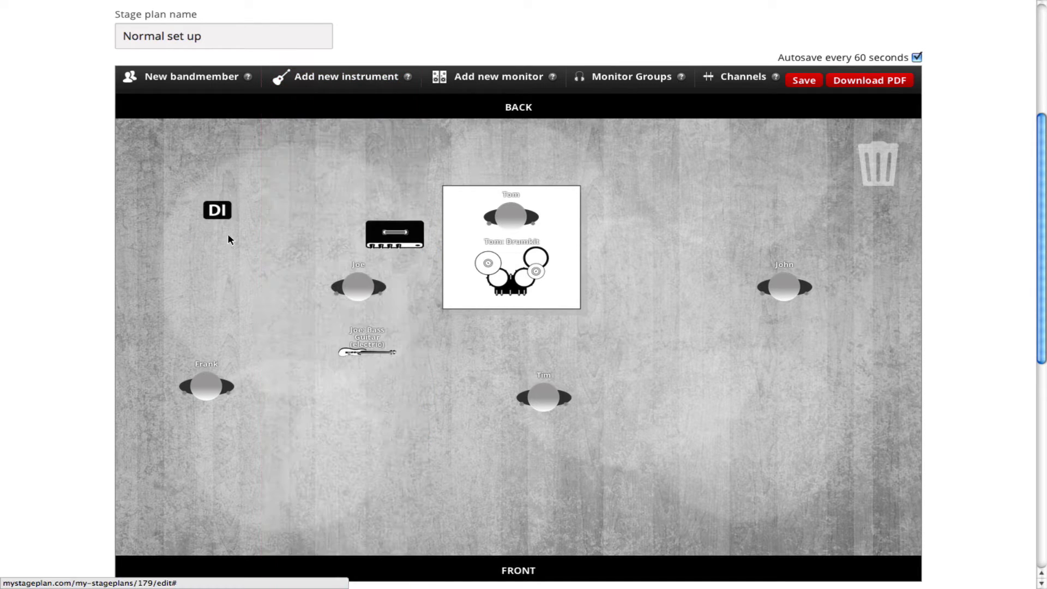
{"action": "left_click_drag", "start_coordinate": [229, 223], "coordinate": [347, 247]}
Add a 1-channel electric guitar in front of the far-left band member and an amp behind them
{"action": "mouse_move", "coordinate": [343, 82]}
{"action": "left_click", "coordinate": [321, 285]}
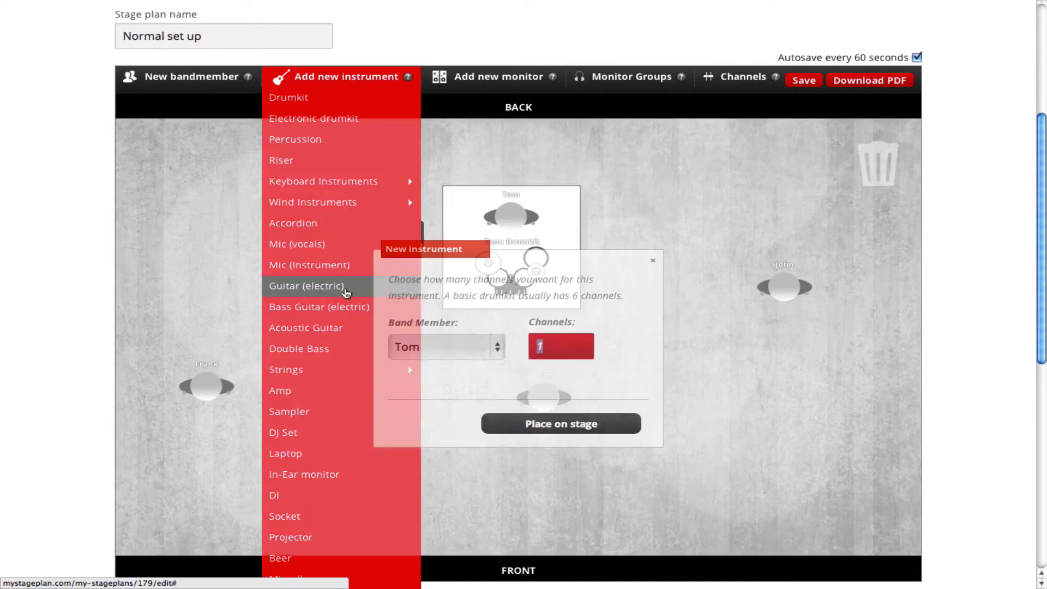
{"action": "left_click", "coordinate": [474, 347]}
{"action": "left_click", "coordinate": [478, 373]}
{"action": "left_click", "coordinate": [561, 424]}
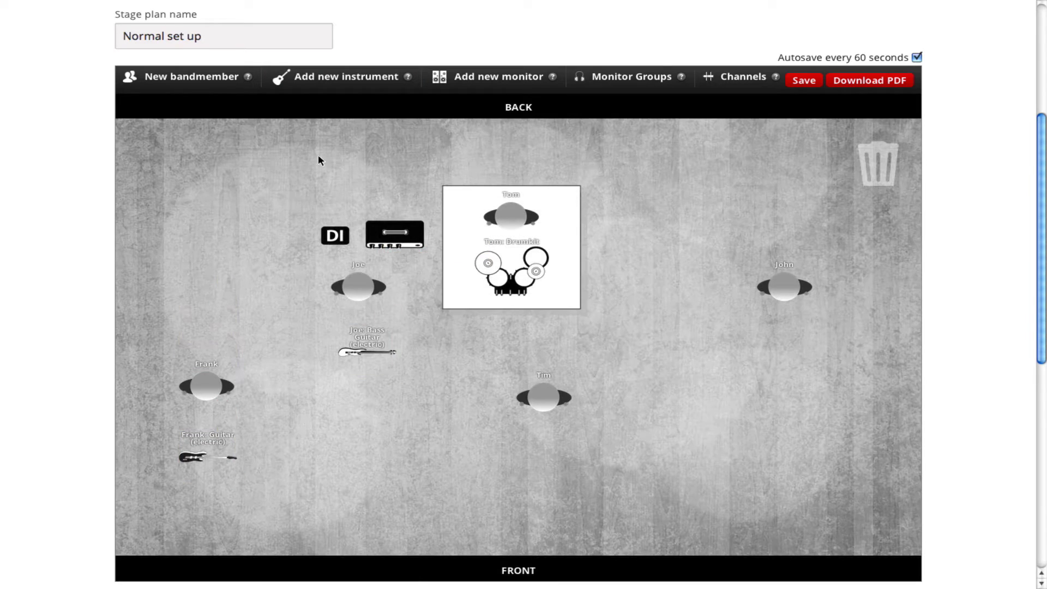
{"action": "mouse_move", "coordinate": [328, 79]}
{"action": "left_click", "coordinate": [295, 354]}
{"action": "left_click_drag", "start_coordinate": [221, 213], "coordinate": [205, 306]}
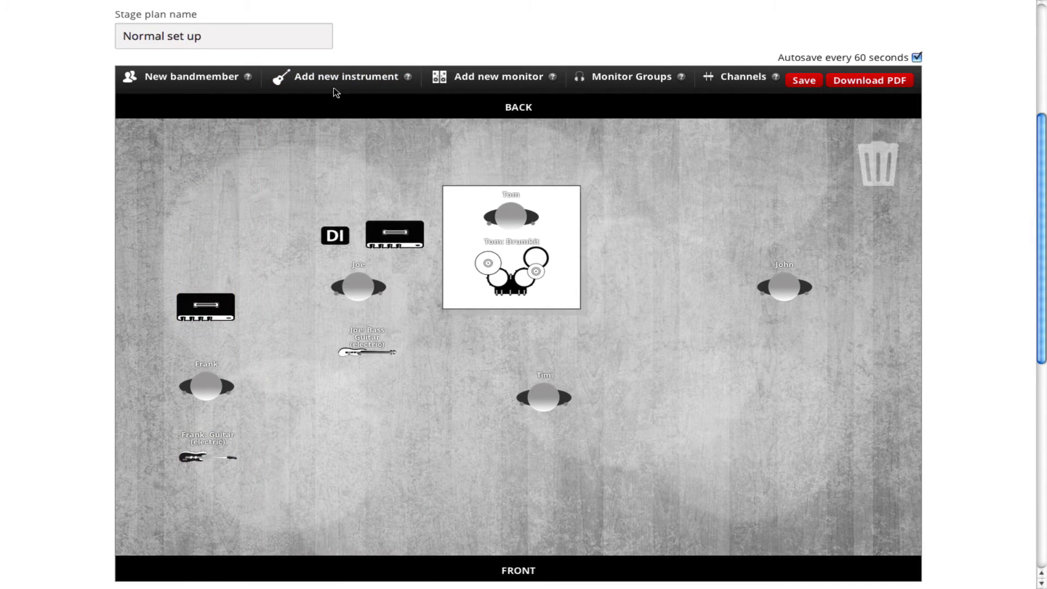
Add a 1-channel electric guitar in front of the front-centre band member and an amp behind them to the right
{"action": "left_click", "coordinate": [348, 285]}
{"action": "left_click", "coordinate": [433, 348]}
{"action": "left_click", "coordinate": [406, 383]}
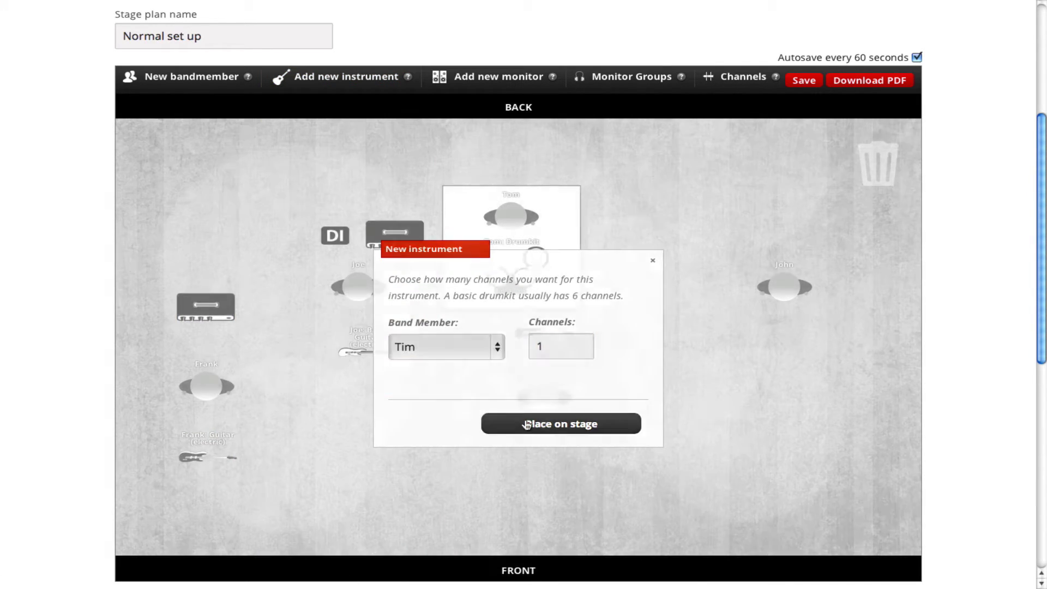
{"action": "left_click", "coordinate": [493, 423]}
{"action": "left_click_drag", "start_coordinate": [543, 352], "coordinate": [541, 454]}
{"action": "mouse_move", "coordinate": [335, 77]}
{"action": "left_click", "coordinate": [305, 392]}
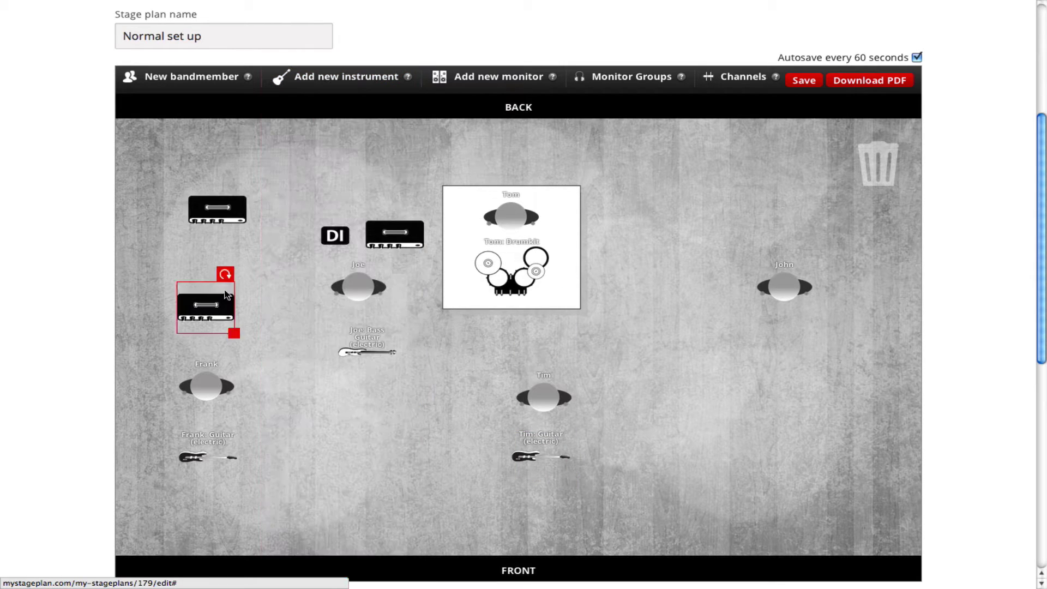
{"action": "left_click_drag", "start_coordinate": [220, 210], "coordinate": [609, 340]}
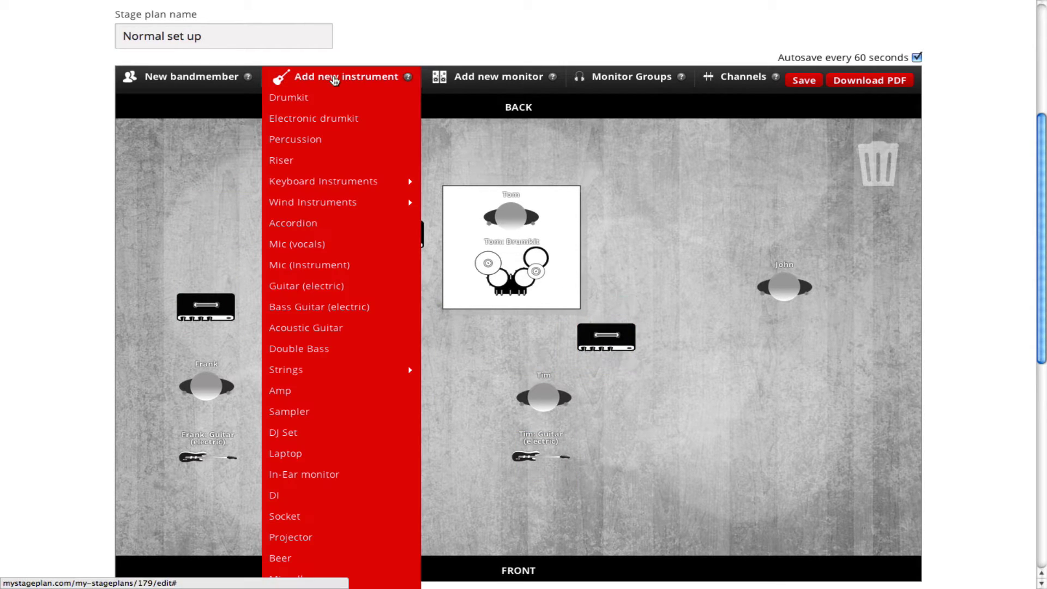
Add a keyboard with 2 channels for the band member on the right and place it, slightly rotated, in front of them
{"action": "mouse_move", "coordinate": [338, 180]}
{"action": "left_click", "coordinate": [454, 181]}
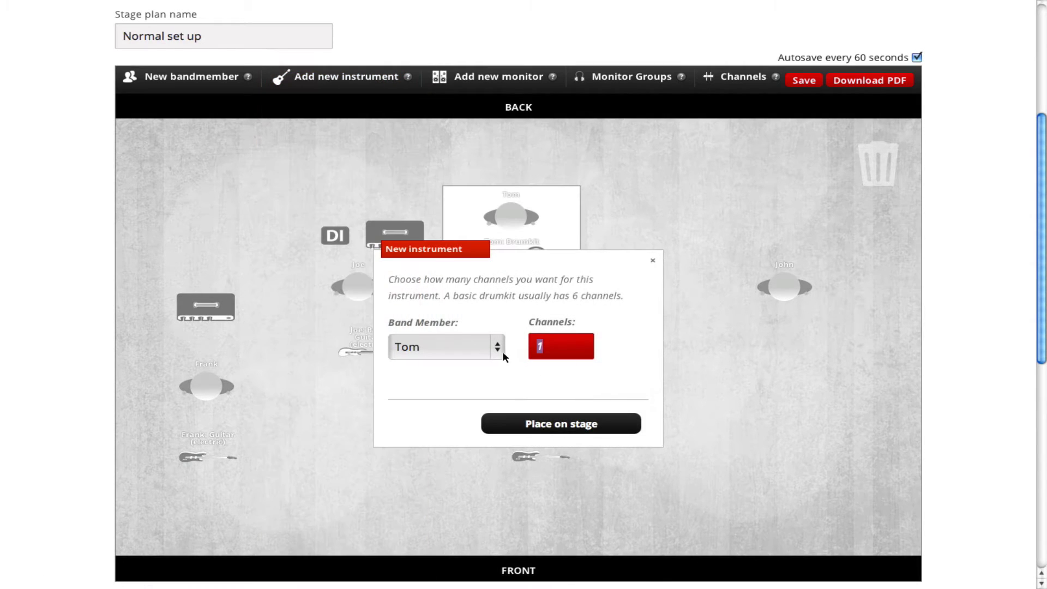
{"action": "left_click", "coordinate": [473, 352]}
{"action": "left_click", "coordinate": [464, 399]}
{"action": "key", "text": "Tab"}
{"action": "type", "text": "2"}
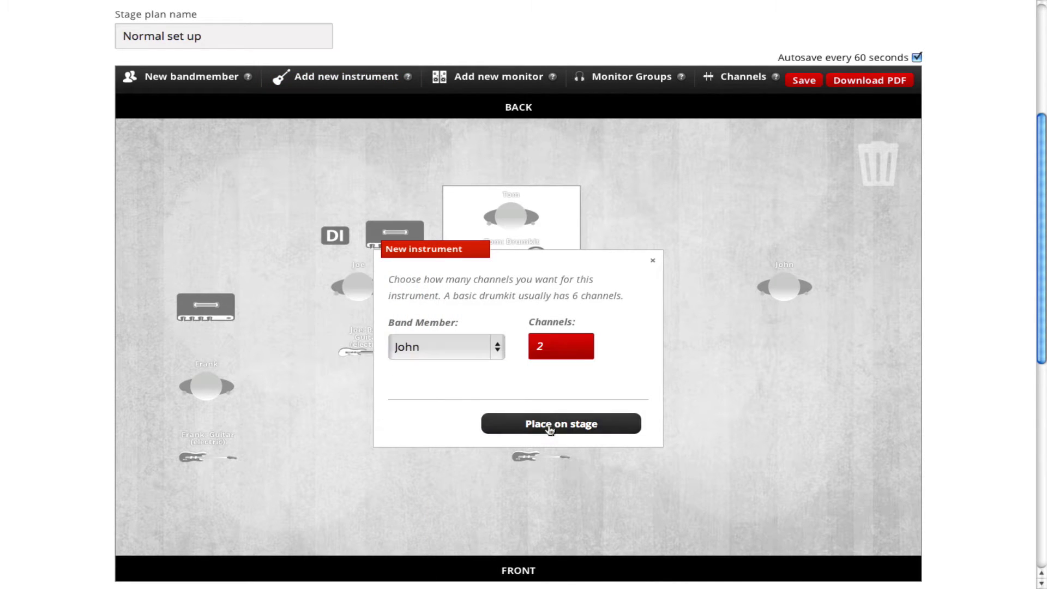
{"action": "left_click", "coordinate": [545, 424]}
{"action": "left_click_drag", "start_coordinate": [805, 215], "coordinate": [736, 382]}
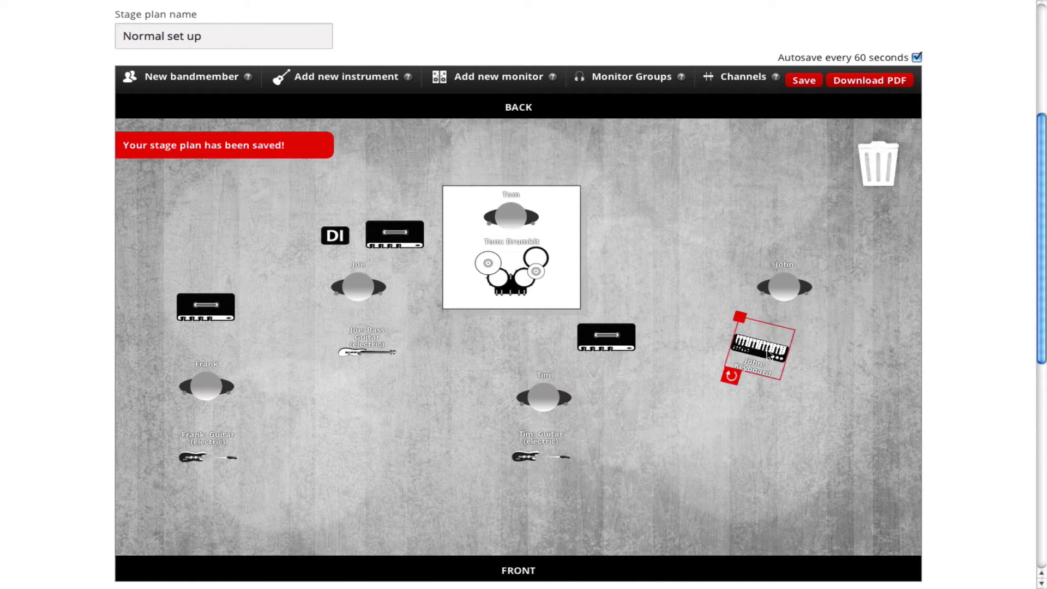
Add a laptop with 1 channel for the keyboard player and place it, angled, to the right of the keyboard
{"action": "mouse_move", "coordinate": [291, 74]}
{"action": "left_click", "coordinate": [278, 495]}
{"action": "left_click", "coordinate": [446, 346]}
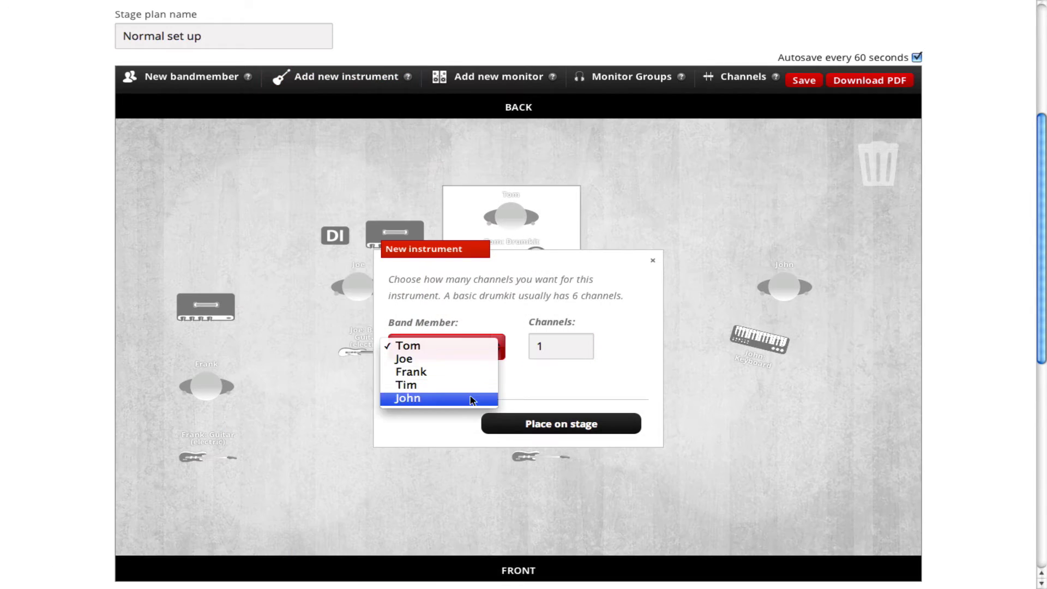
{"action": "left_click", "coordinate": [473, 397]}
{"action": "left_click", "coordinate": [553, 423]}
{"action": "left_click_drag", "start_coordinate": [783, 221], "coordinate": [851, 370]}
Add three DI boxes and line them up behind the keyboard player
{"action": "mouse_move", "coordinate": [292, 77]}
{"action": "left_click", "coordinate": [278, 495]}
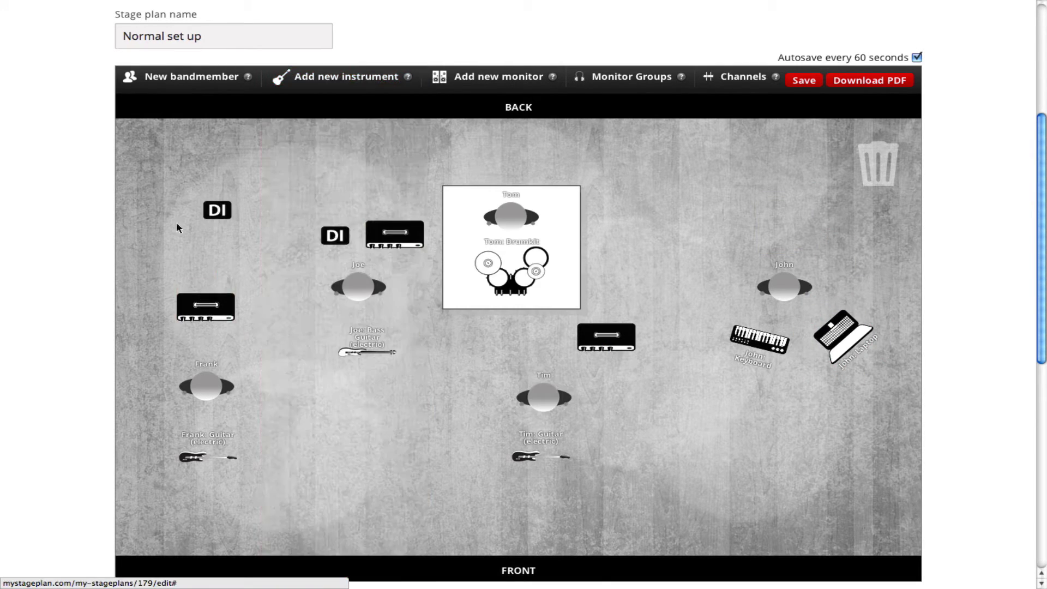
{"action": "left_click_drag", "start_coordinate": [217, 211], "coordinate": [719, 249]}
{"action": "left_click", "coordinate": [278, 495]}
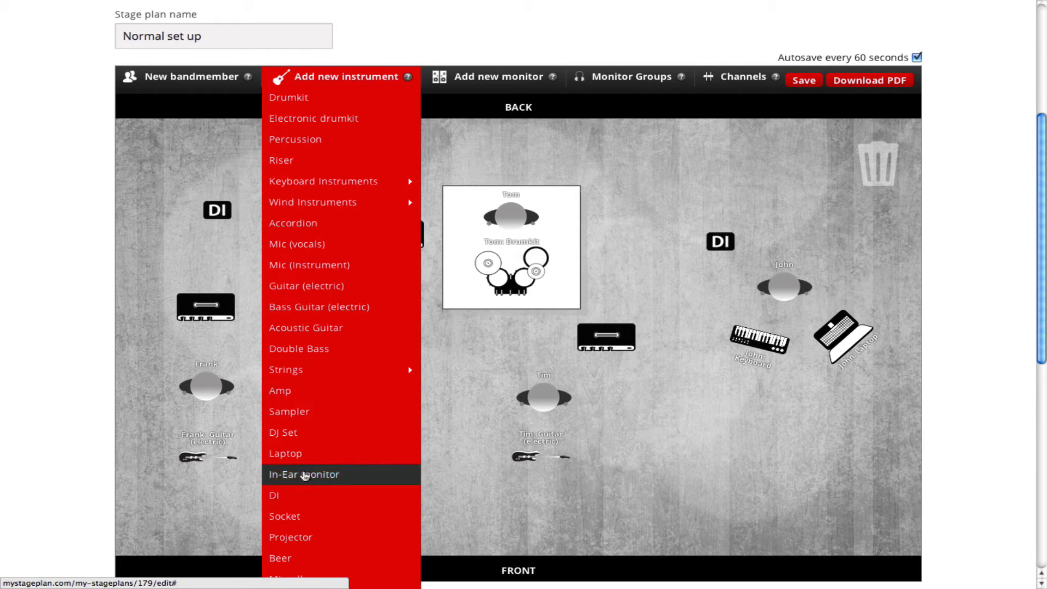
{"action": "left_click", "coordinate": [218, 215]}
{"action": "left_click_drag", "start_coordinate": [220, 218], "coordinate": [776, 248]}
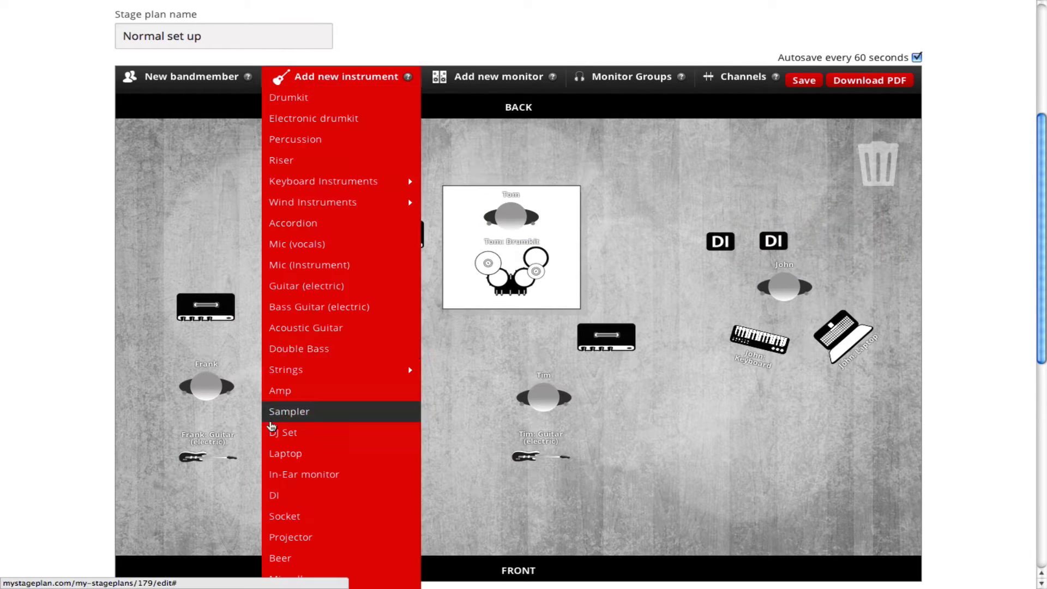
{"action": "left_click", "coordinate": [276, 495]}
{"action": "left_click_drag", "start_coordinate": [218, 213], "coordinate": [824, 250]}
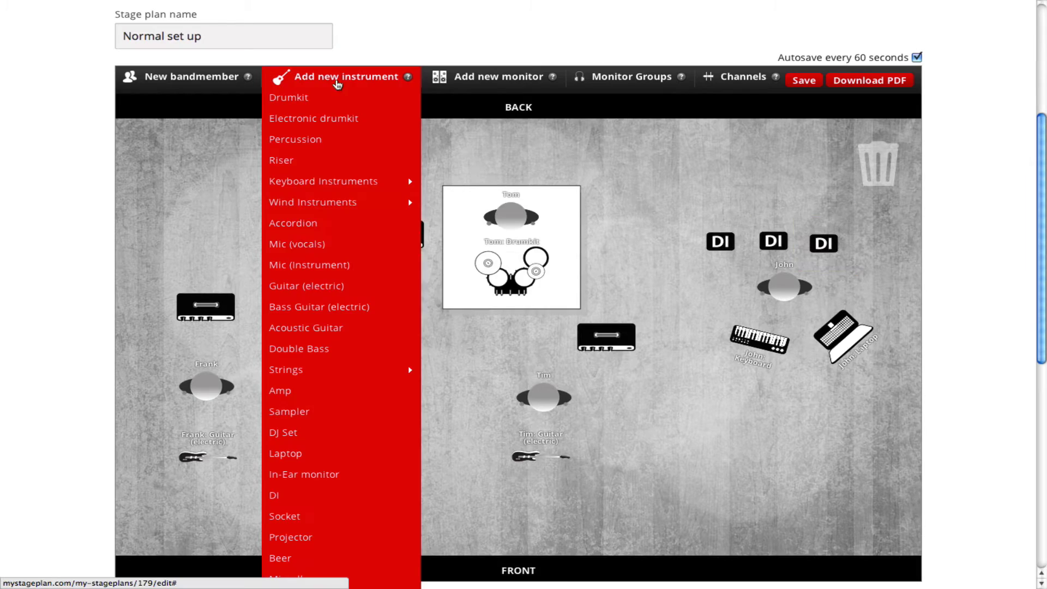
Add a vocal mic for the far-left band member and place it in front of their guitar
{"action": "left_click", "coordinate": [319, 248]}
{"action": "left_click", "coordinate": [446, 329]}
{"action": "left_click", "coordinate": [404, 355]}
{"action": "left_click", "coordinate": [561, 406]}
{"action": "left_click_drag", "start_coordinate": [207, 322], "coordinate": [206, 486]}
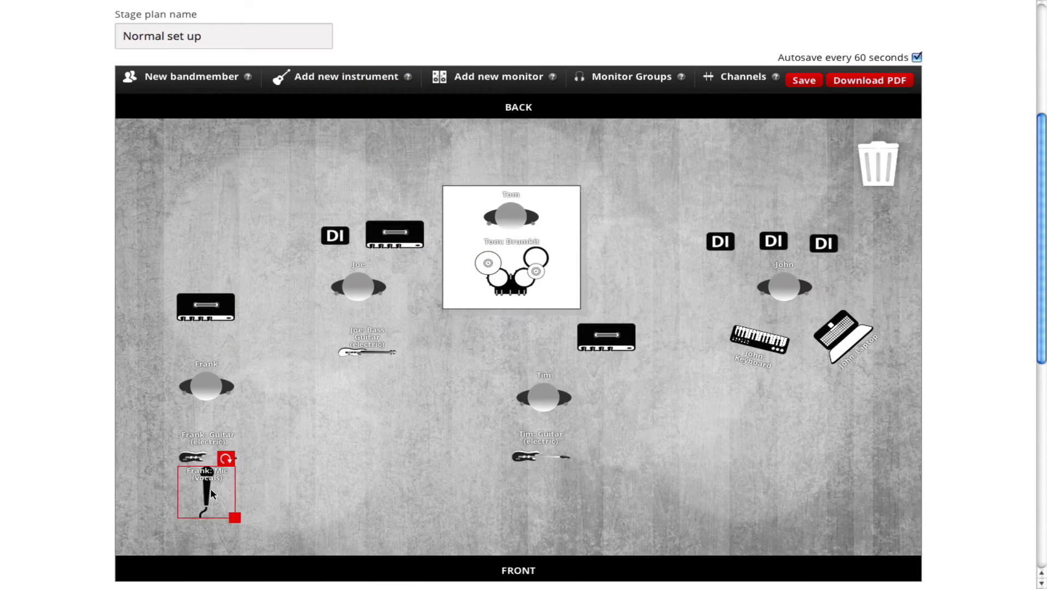
Add a vocal mic for the front-centre band member and place it in front of their guitar
{"action": "mouse_move", "coordinate": [331, 81]}
{"action": "left_click", "coordinate": [334, 241]}
{"action": "left_click", "coordinate": [446, 330]}
{"action": "left_click", "coordinate": [406, 367]}
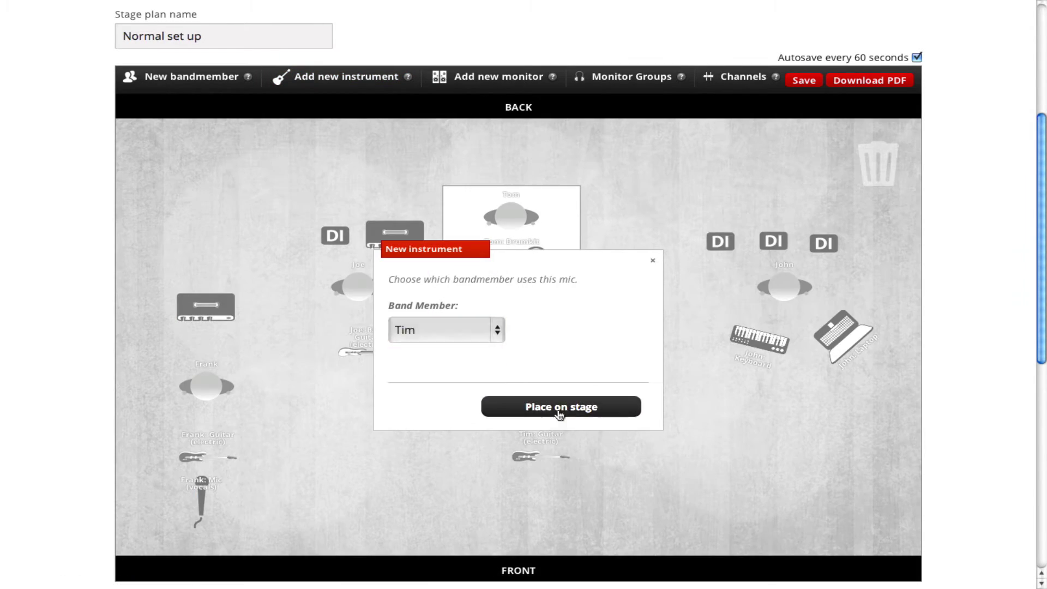
{"action": "left_click", "coordinate": [561, 406]}
{"action": "left_click_drag", "start_coordinate": [545, 425], "coordinate": [545, 499]}
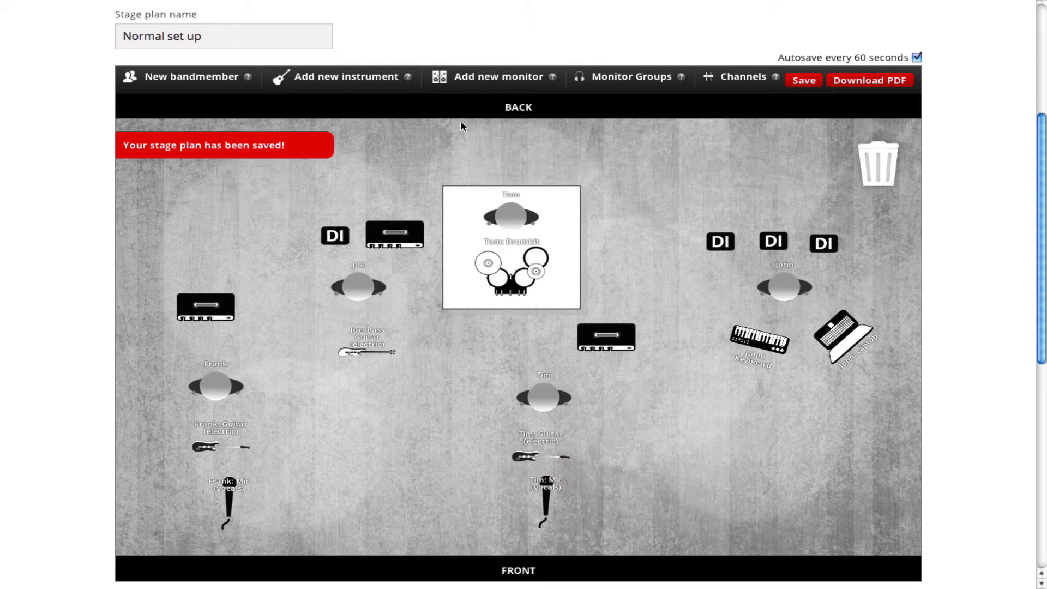
Add a monitor in a new group and place it to the left of the far-left vocal mic, angled towards the band member
{"action": "left_click", "coordinate": [482, 82]}
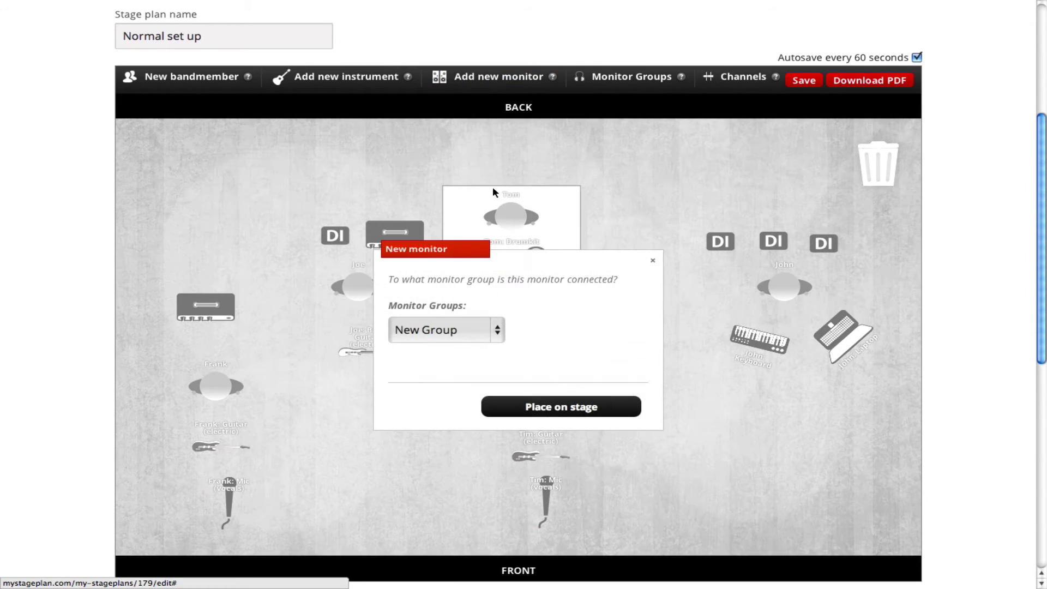
{"action": "left_click", "coordinate": [537, 410]}
{"action": "left_click", "coordinate": [216, 211]}
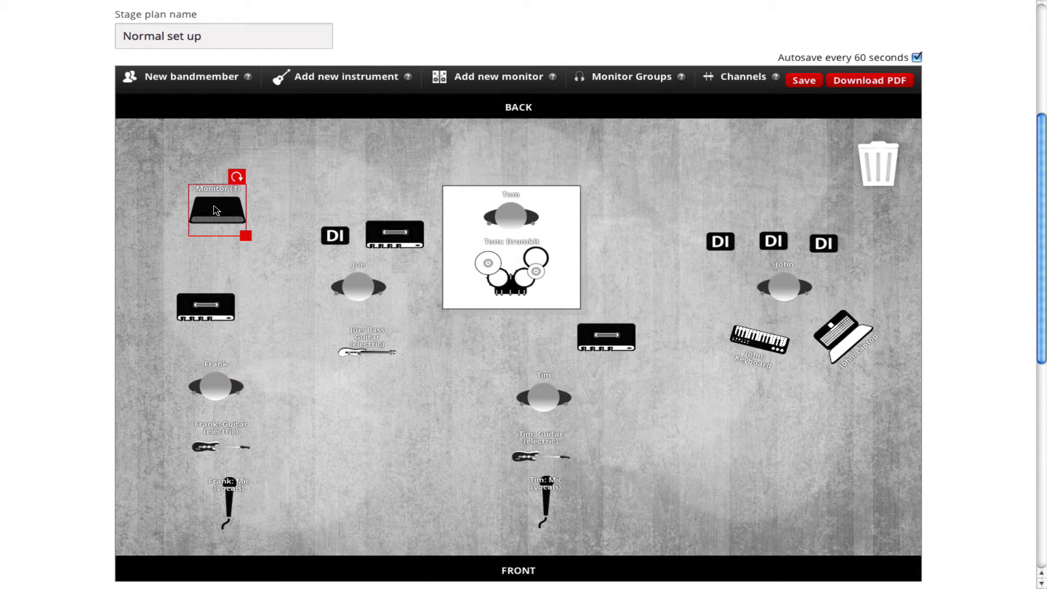
{"action": "left_click_drag", "start_coordinate": [216, 211], "coordinate": [154, 509]}
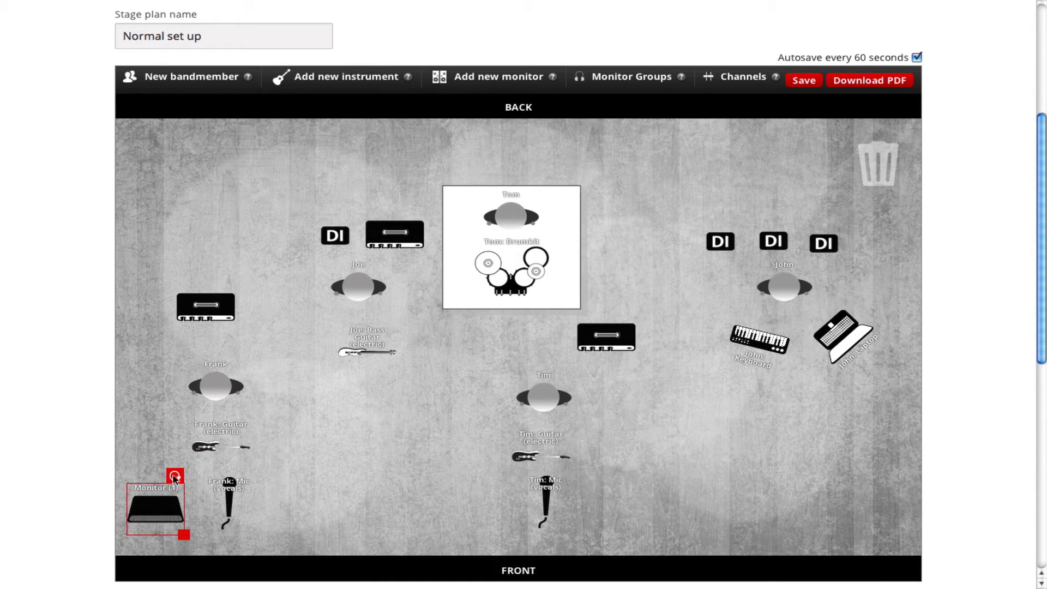
{"action": "mouse_move", "coordinate": [181, 475]}
{"action": "left_mouse_down"}
{"action": "mouse_move", "coordinate": [143, 472]}
{"action": "mouse_move", "coordinate": [115, 492]}
{"action": "mouse_move", "coordinate": [115, 522]}
{"action": "mouse_move", "coordinate": [170, 491]}
{"action": "left_mouse_up"}
{"action": "left_click", "coordinate": [274, 330]}
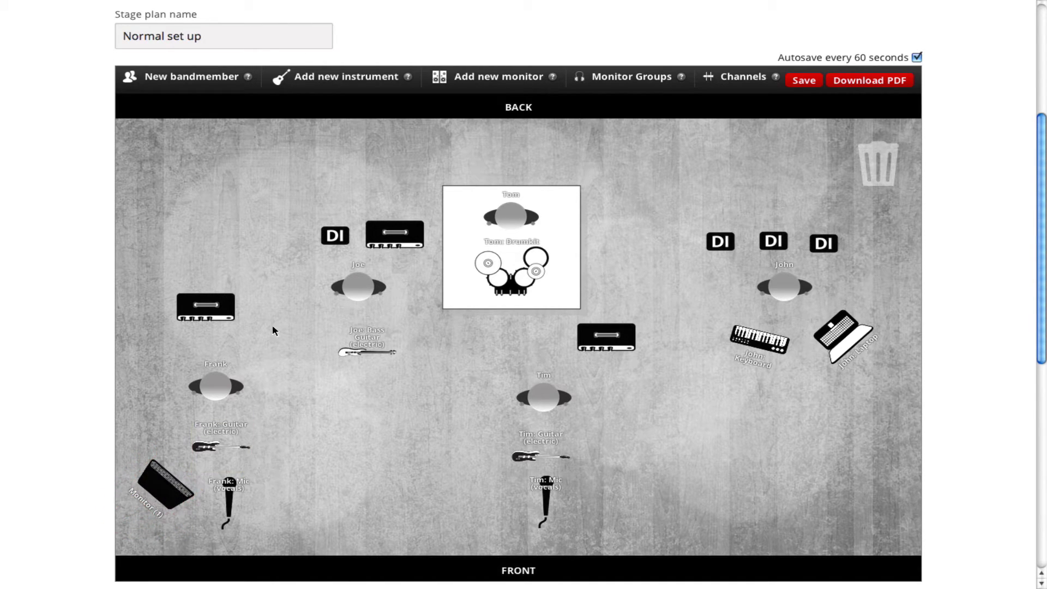
Add a second monitor in a new group and place it in front of the bass guitar, rotated to face the bassist
{"action": "left_click", "coordinate": [464, 77]}
{"action": "left_click", "coordinate": [442, 329]}
{"action": "left_click", "coordinate": [422, 329]}
{"action": "left_click", "coordinate": [516, 406]}
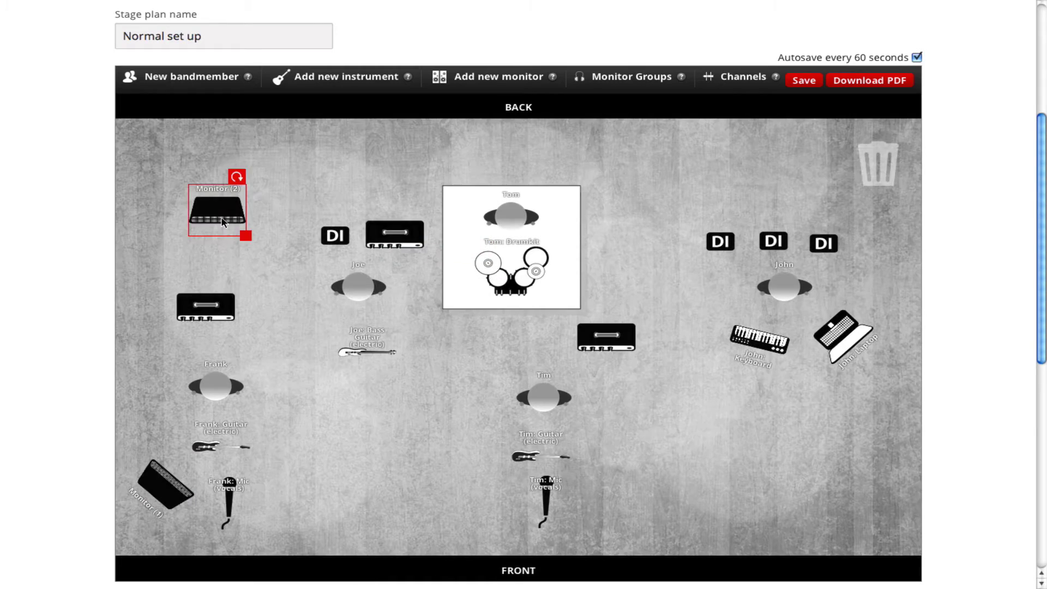
{"action": "left_click_drag", "start_coordinate": [222, 221], "coordinate": [368, 430]}
{"action": "left_click_drag", "start_coordinate": [382, 382], "coordinate": [326, 482]}
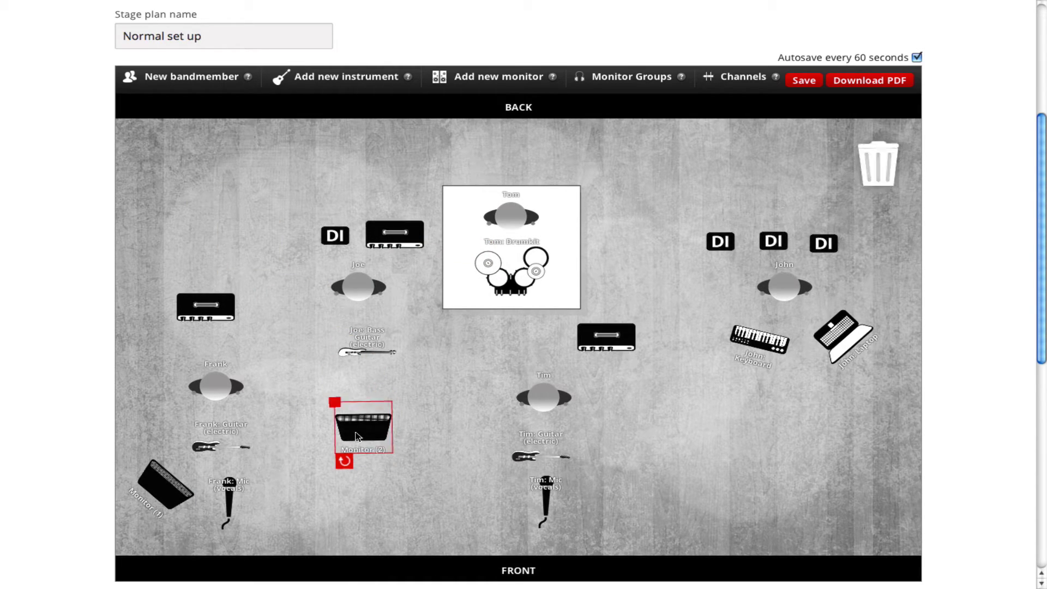
Add a third monitor in a new group and place it to the left of the front-centre vocal mic, angled towards the guitarist
{"action": "left_click", "coordinate": [491, 77]}
{"action": "left_click", "coordinate": [443, 329]}
{"action": "left_click", "coordinate": [425, 329]}
{"action": "left_click", "coordinate": [551, 406]}
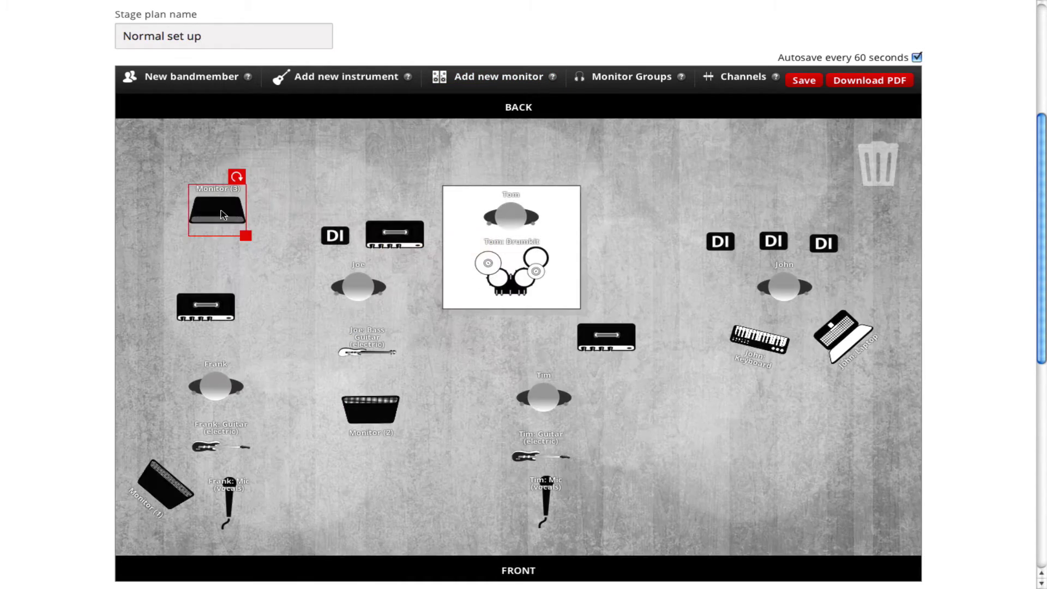
{"action": "left_click_drag", "start_coordinate": [221, 215], "coordinate": [480, 501]}
{"action": "left_click_drag", "start_coordinate": [496, 462], "coordinate": [436, 510]}
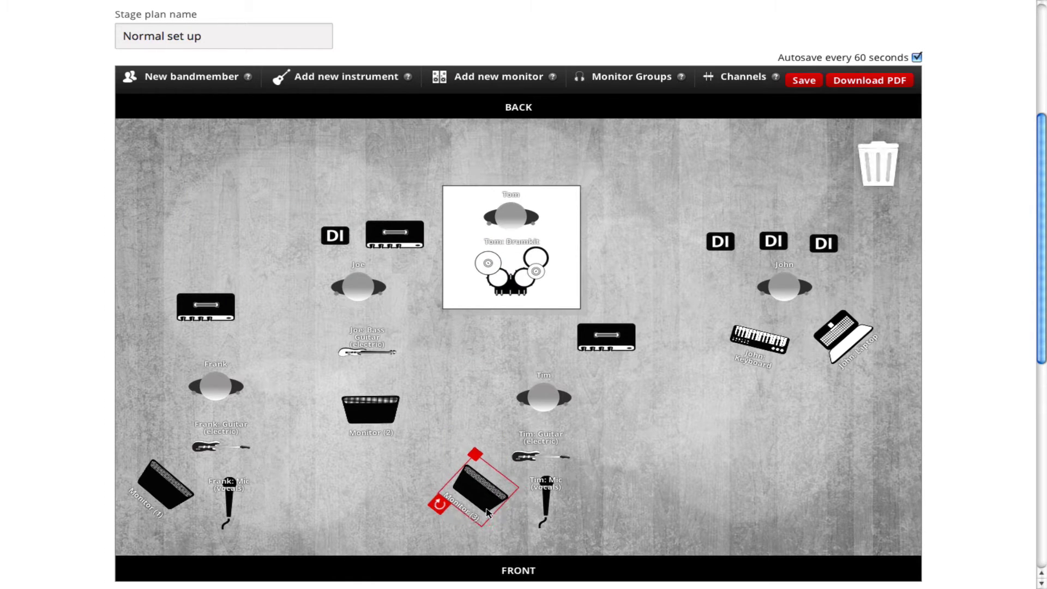
Add a fourth monitor in a new group and place it to the left of the keyboard player, turned to face them
{"action": "left_click", "coordinate": [491, 76]}
{"action": "left_click", "coordinate": [444, 330]}
{"action": "left_click", "coordinate": [425, 367]}
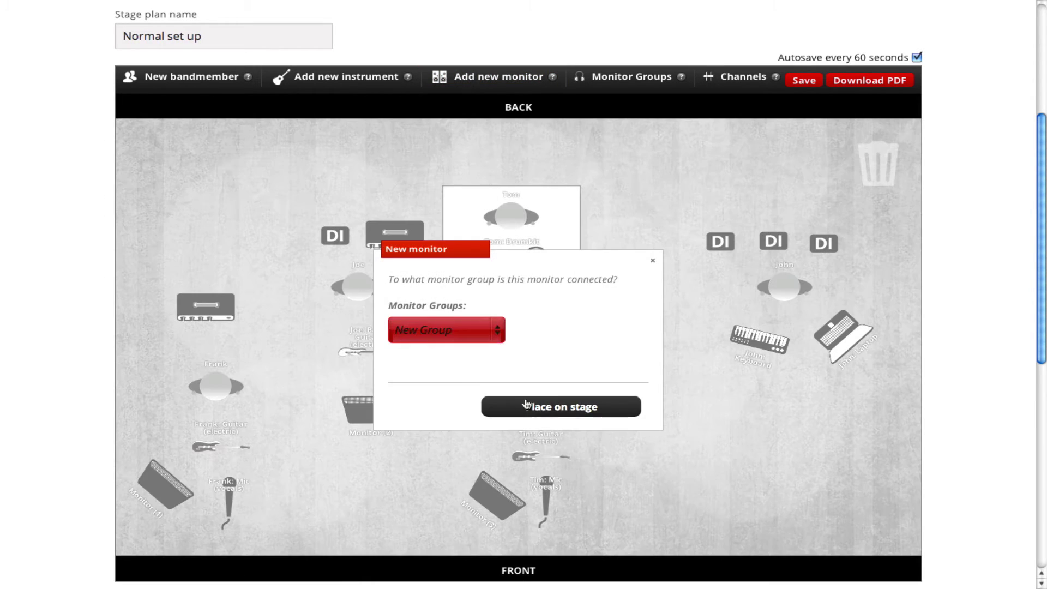
{"action": "left_click", "coordinate": [526, 404]}
{"action": "left_click_drag", "start_coordinate": [305, 228], "coordinate": [663, 286]}
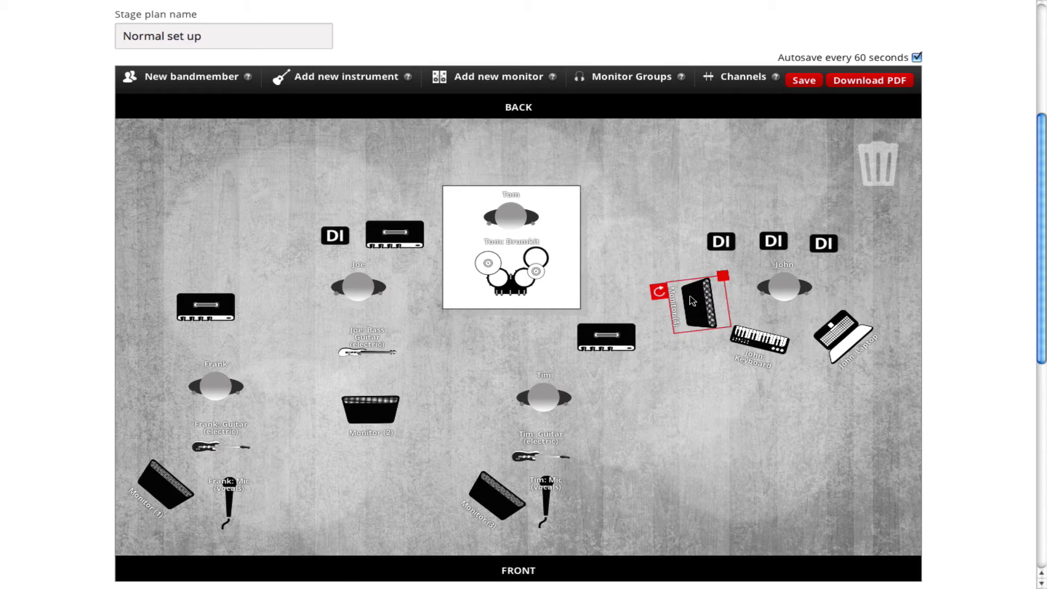
Add a fifth monitor in a new group and place it to the right of the drum riser, turned to face the drummer
{"action": "left_click", "coordinate": [499, 77]}
{"action": "left_click", "coordinate": [474, 327]}
{"action": "left_click", "coordinate": [430, 369]}
{"action": "left_click", "coordinate": [526, 406]}
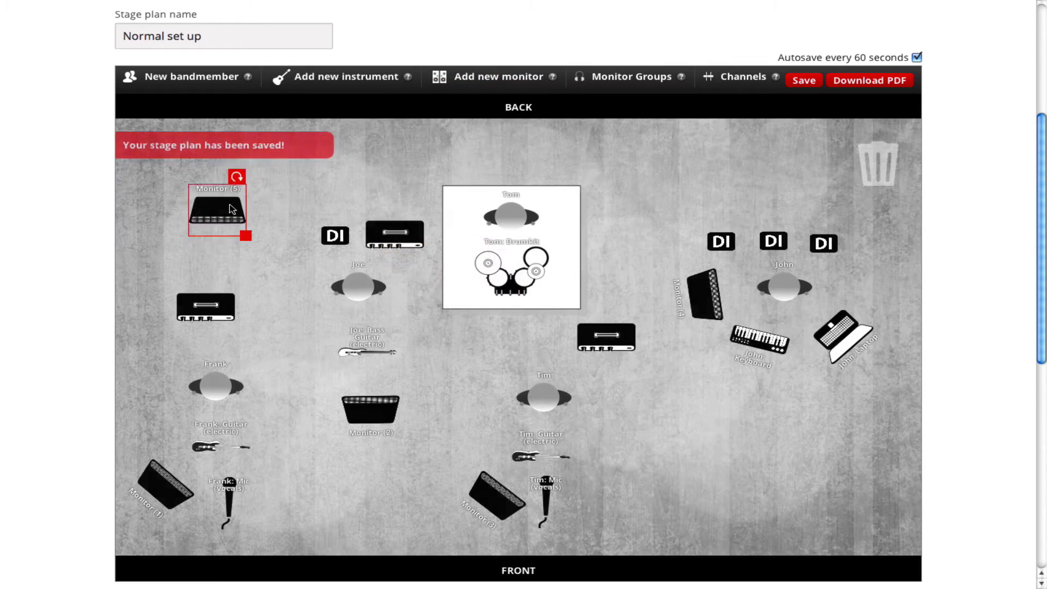
{"action": "left_click_drag", "start_coordinate": [230, 208], "coordinate": [644, 235]}
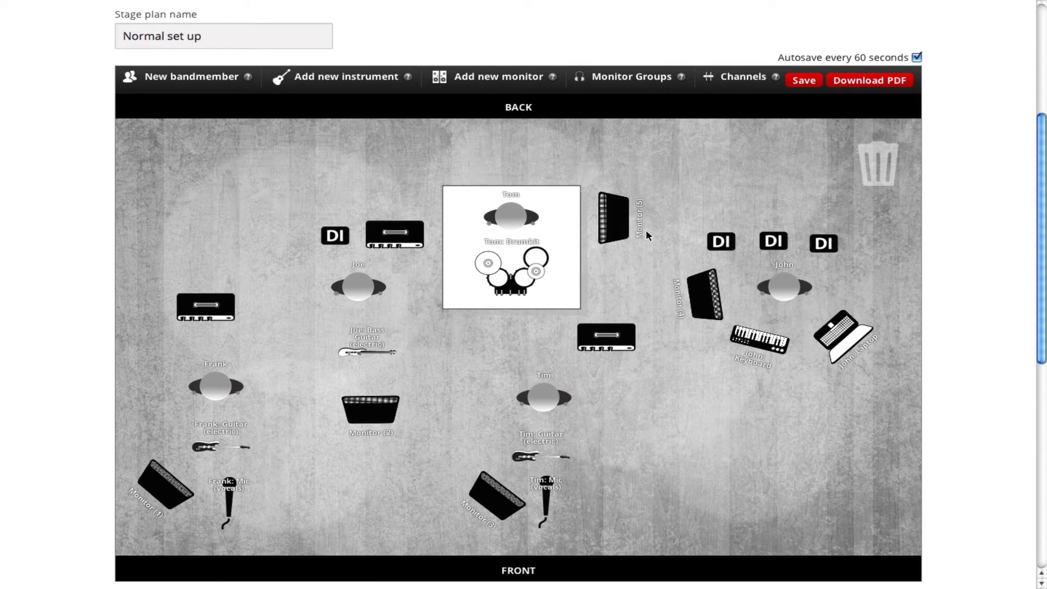
Set the instruments for monitor group 1 to "Backing vocals, lead vocals, lead guitar"
{"action": "left_click", "coordinate": [627, 82]}
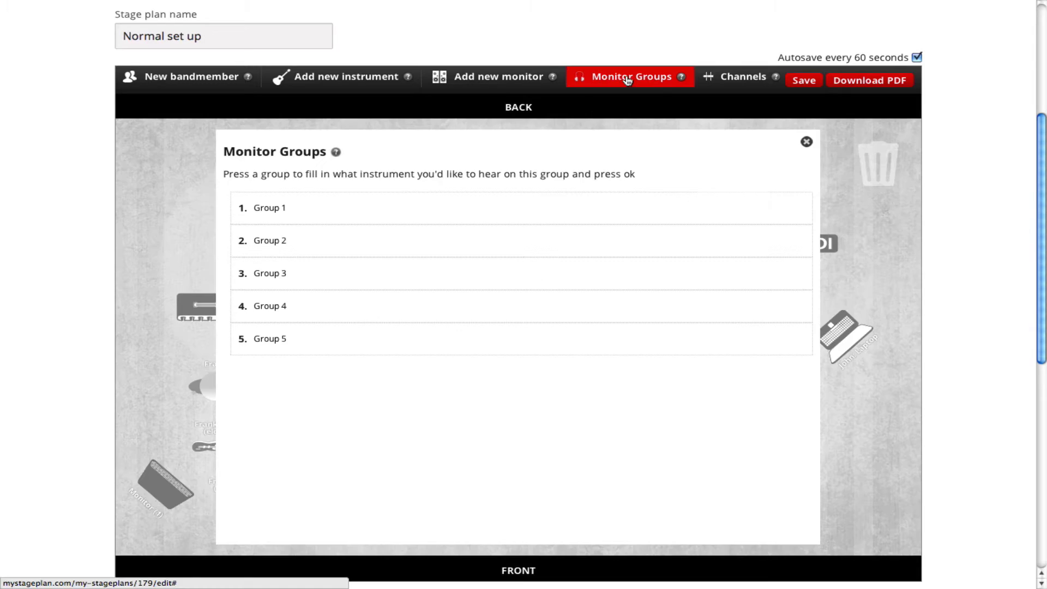
{"action": "left_click", "coordinate": [278, 210]}
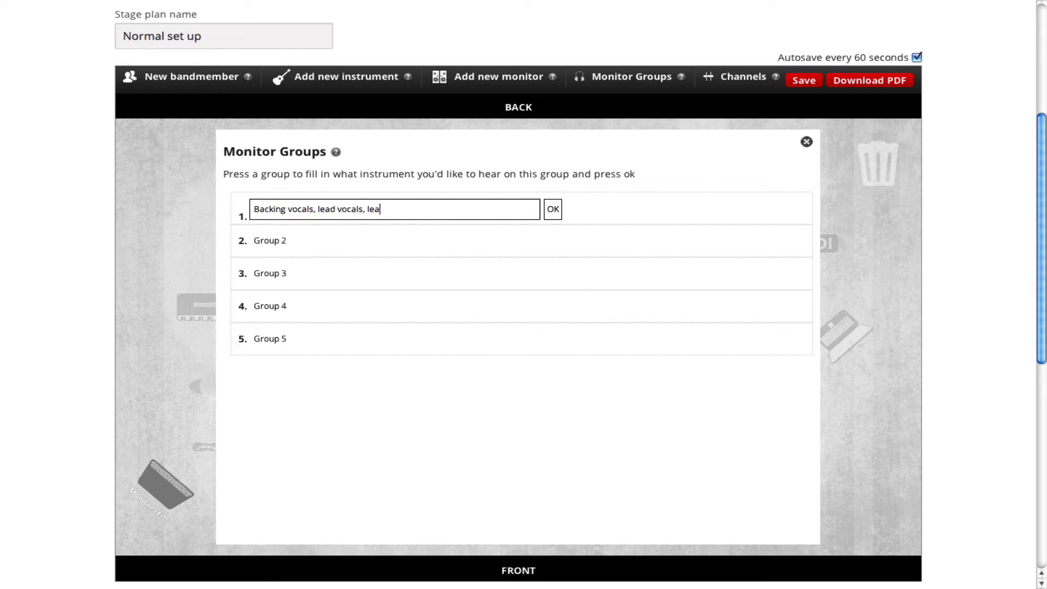
{"action": "left_click", "coordinate": [552, 209]}
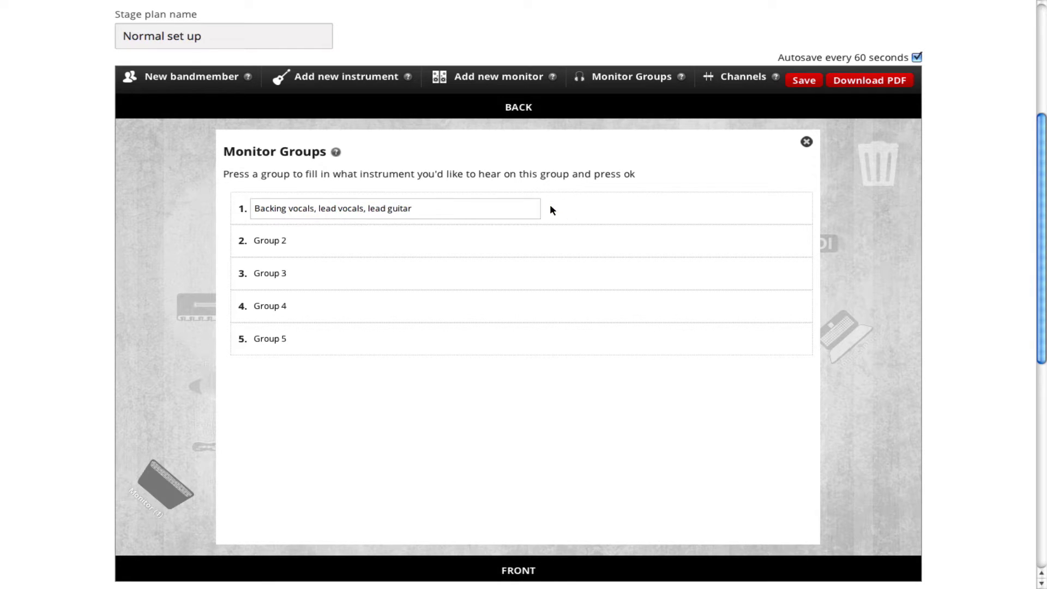
Set monitor group 2 to "drums, vocals, guitar" and group 3 to "lead vocals, backing vocals, guitar"
{"action": "left_click", "coordinate": [293, 242]}
{"action": "double_click", "coordinate": [294, 244]}
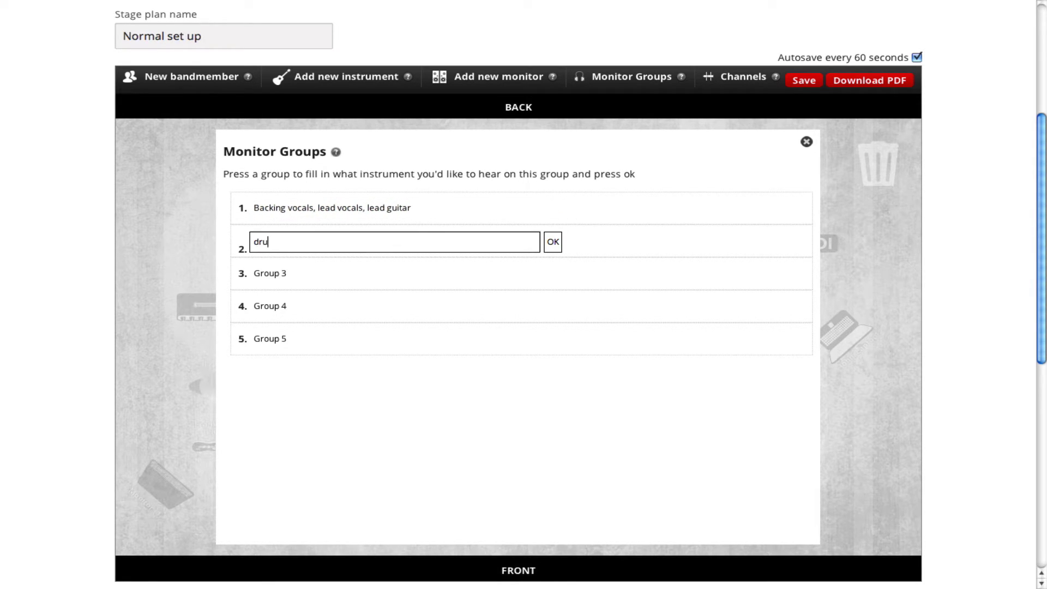
{"action": "type", "text": "drums, vocals, guitar"}
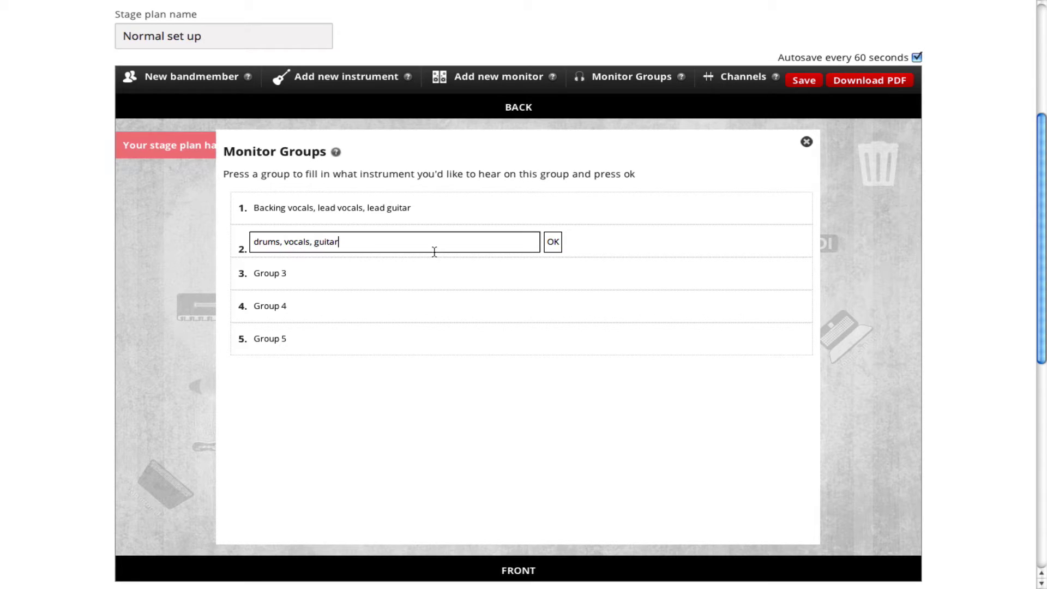
{"action": "left_click", "coordinate": [551, 242]}
{"action": "left_click", "coordinate": [278, 278]}
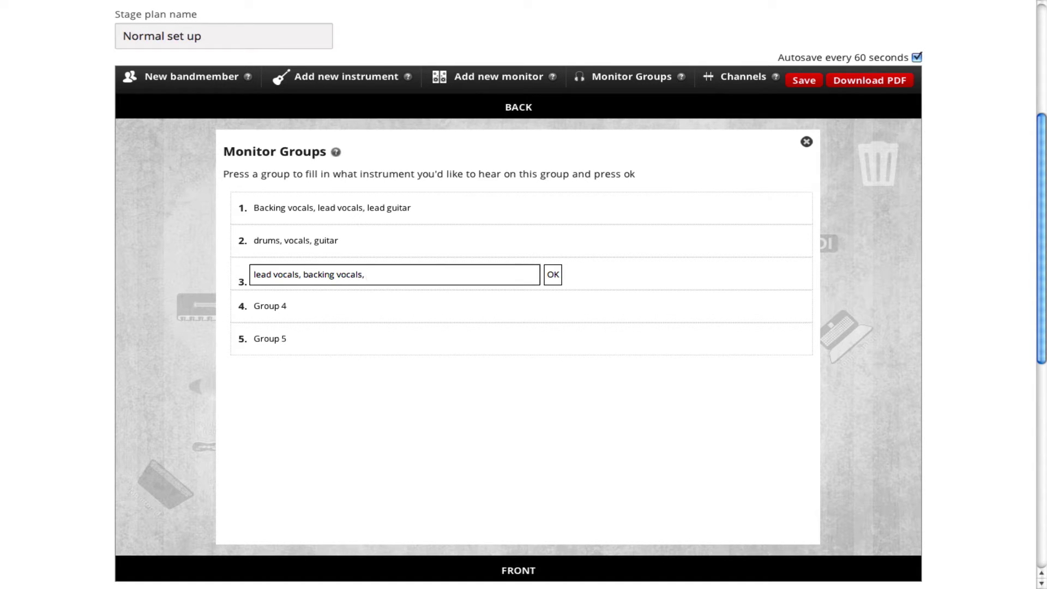
{"action": "left_click", "coordinate": [553, 276]}
Set monitor group 4 to "keys, guitar, vocals" and group 5 to "drums, bass"
{"action": "left_click", "coordinate": [275, 306]}
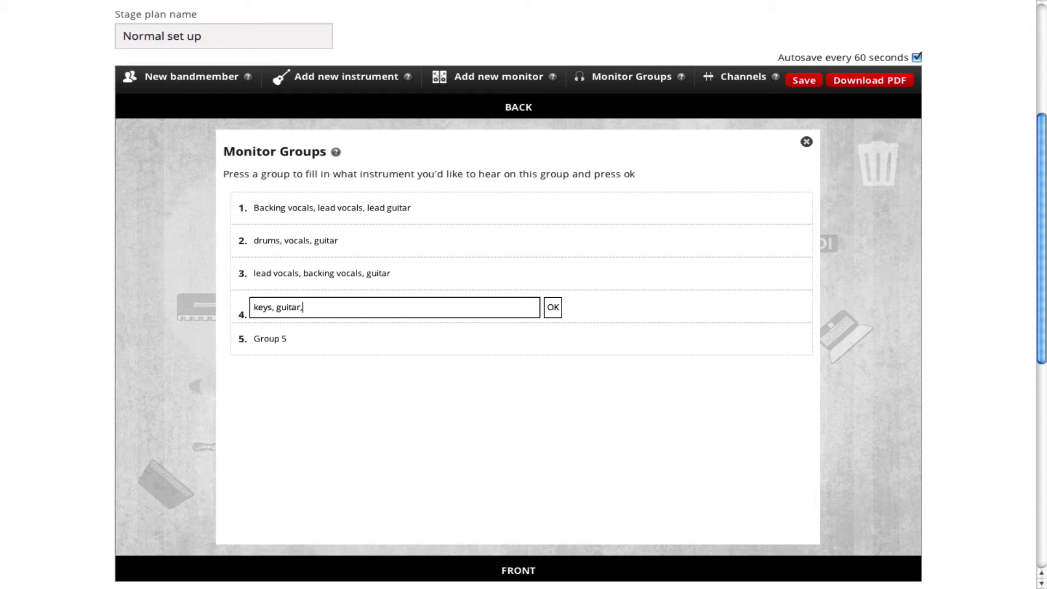
{"action": "left_click", "coordinate": [552, 308]}
{"action": "left_click", "coordinate": [280, 339]}
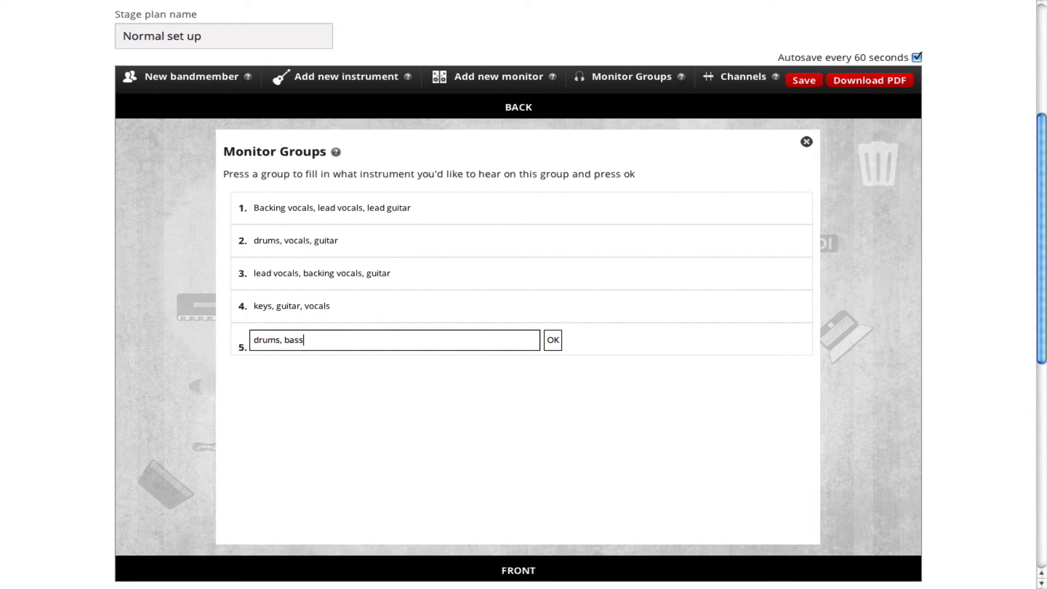
{"action": "left_click", "coordinate": [561, 346]}
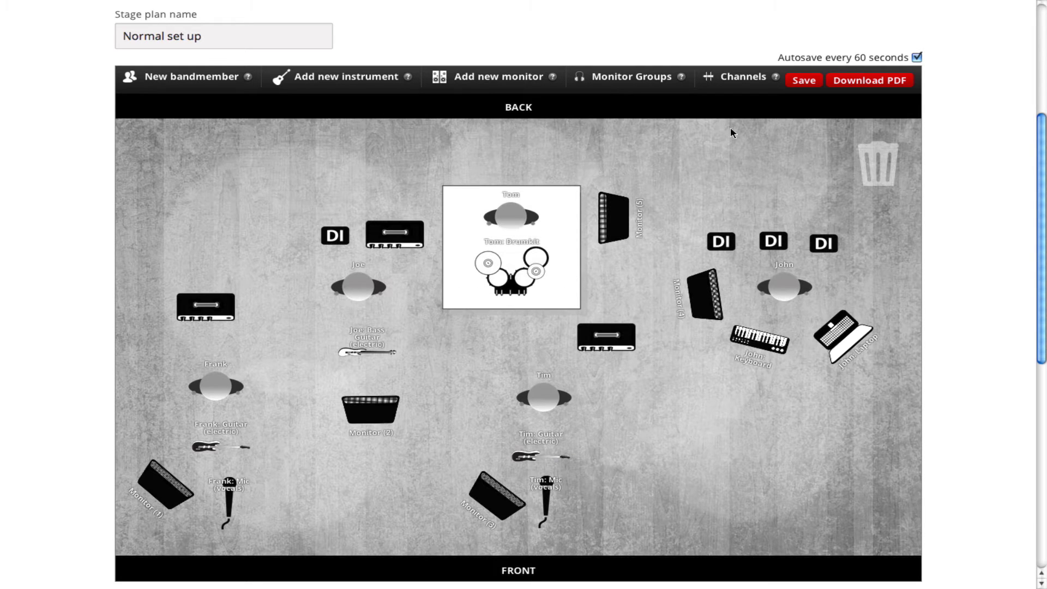
Open the channel list and try out the reordering of channel 1
{"action": "left_click", "coordinate": [740, 78]}
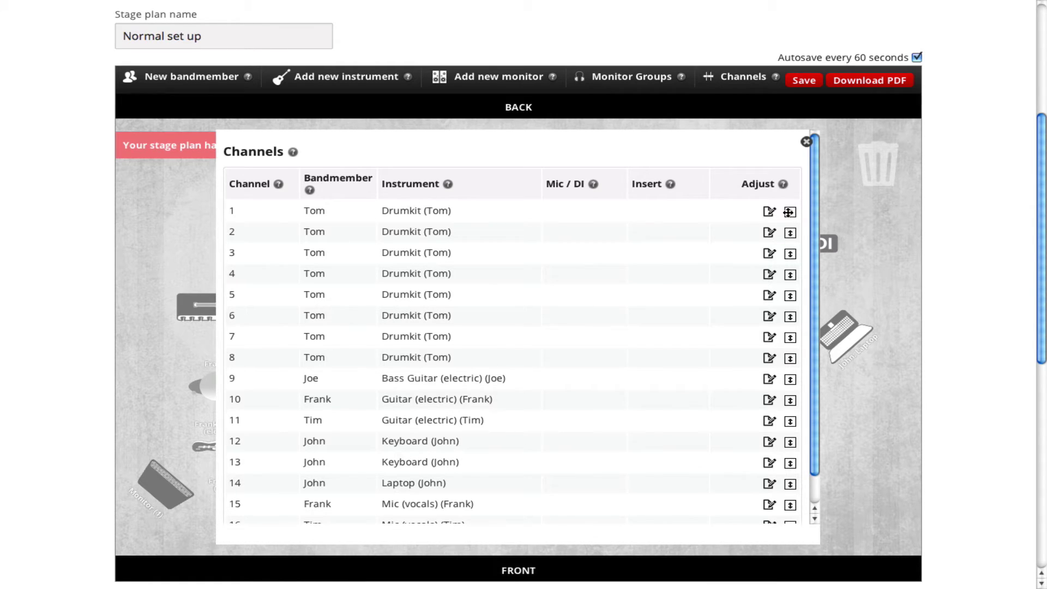
{"action": "mouse_move", "coordinate": [790, 212]}
{"action": "left_mouse_down"}
{"action": "mouse_move", "coordinate": [786, 237]}
{"action": "mouse_move", "coordinate": [788, 211]}
{"action": "left_mouse_up"}
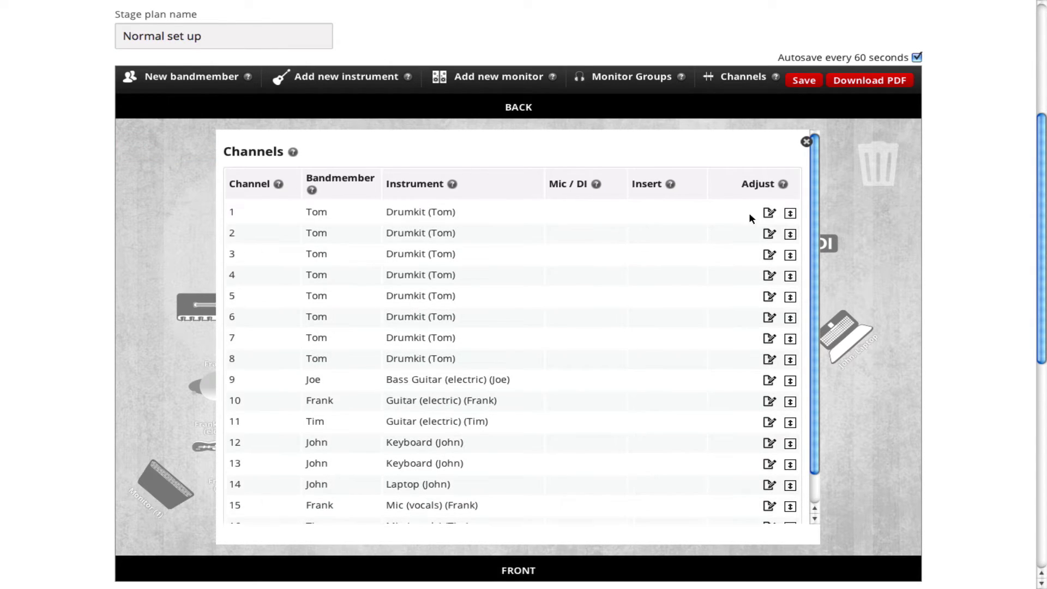
{"action": "mouse_move", "coordinate": [595, 183]}
Set channel 1's instrument to "Bass drum", its mic to "Shure Beta 52" and its insert to "Compressor", and save it
{"action": "left_click", "coordinate": [769, 213]}
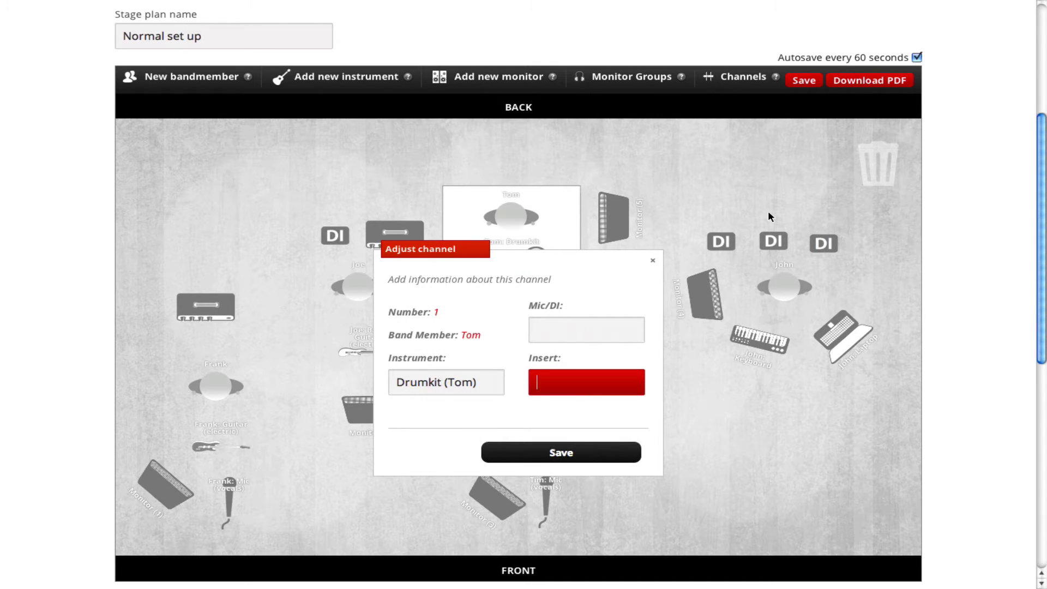
{"action": "key", "text": "shift+Tab"}
{"action": "type", "text": "Bass drum"}
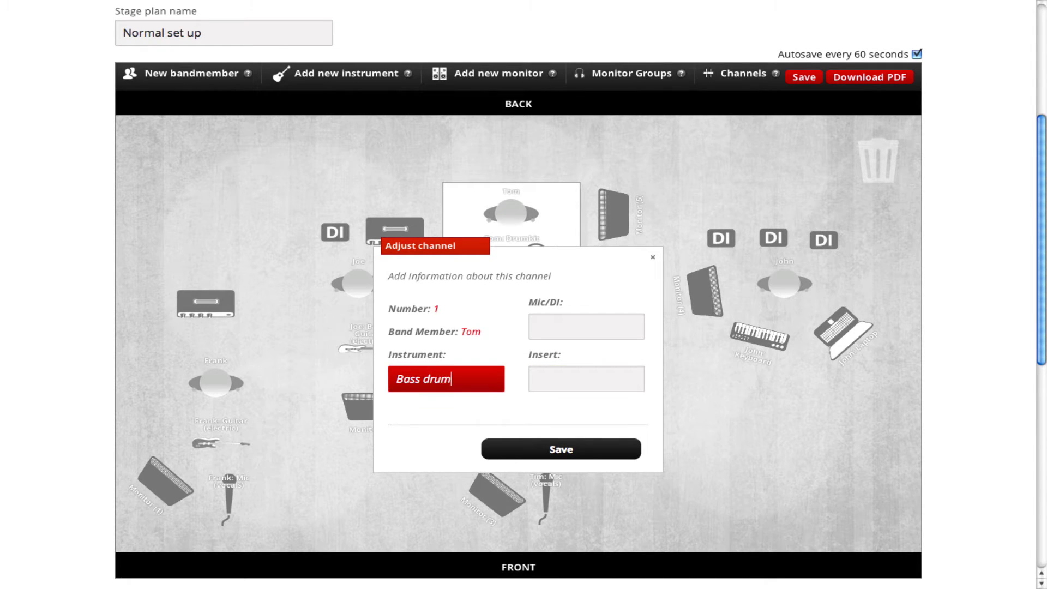
{"action": "key", "text": "Tab"}
{"action": "type", "text": "Shur"}
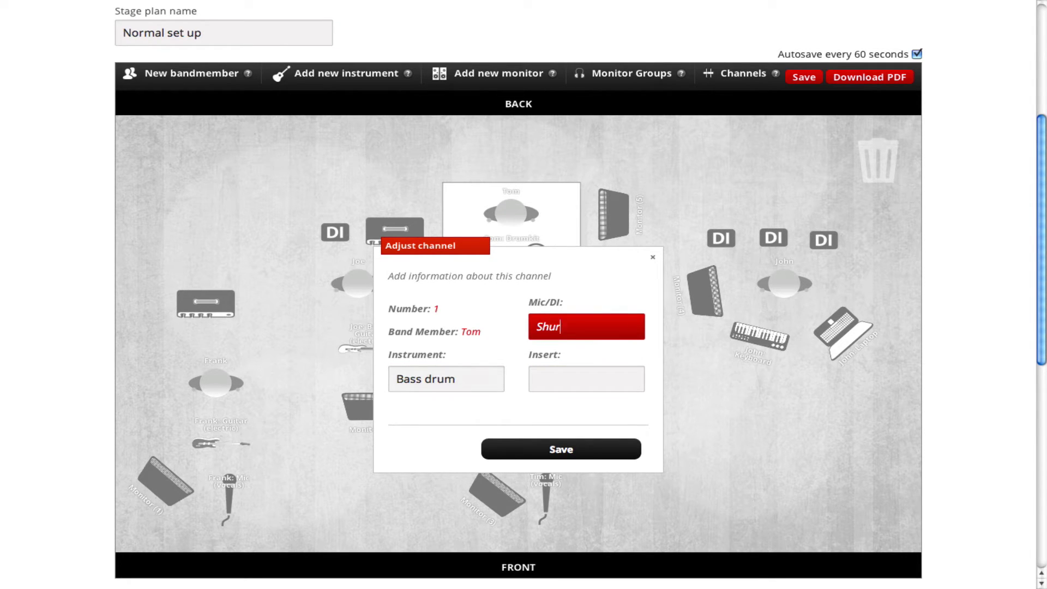
{"action": "type", "text": "e Beta 52"}
{"action": "key", "text": "Tab"}
{"action": "type", "text": "Co"}
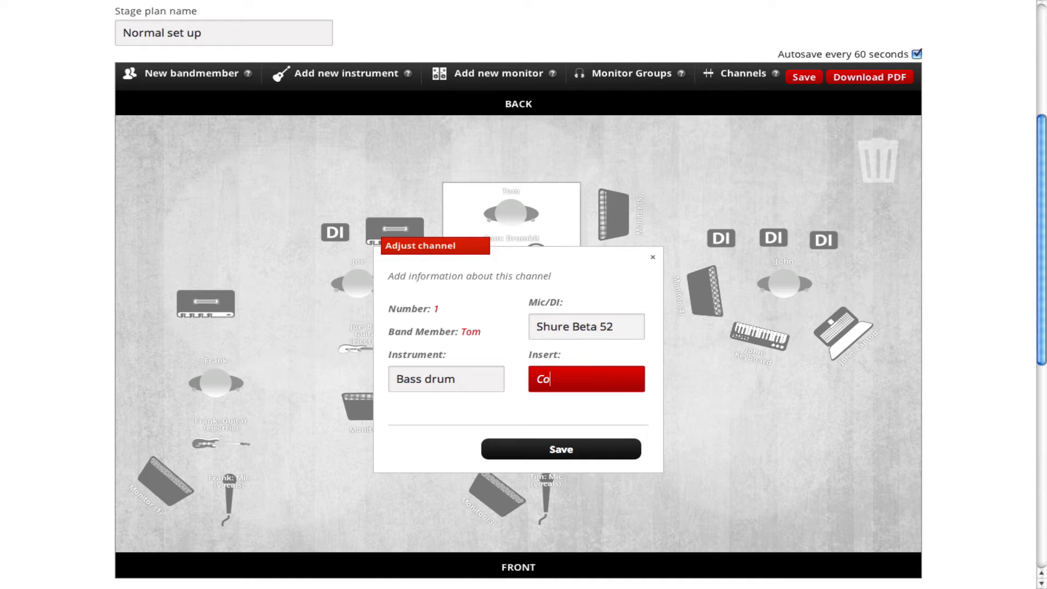
{"action": "type", "text": "mpressor"}
{"action": "left_click", "coordinate": [517, 444]}
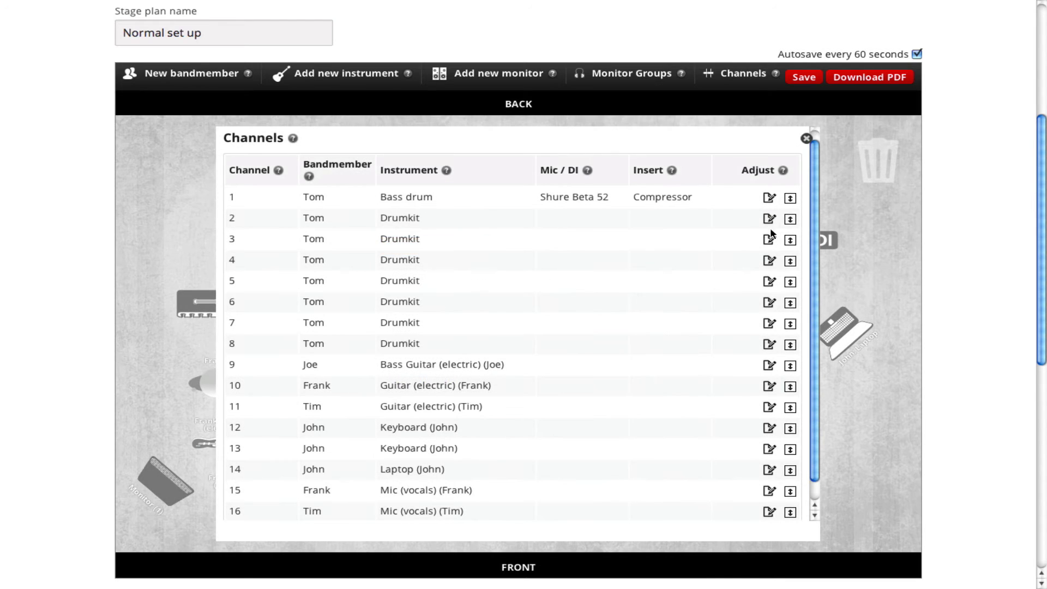
Set channel 2's instrument to "Snare drum", its mic to "Sennheiser E604" and its insert to "Compressor", and save it
{"action": "left_click", "coordinate": [769, 218]}
{"action": "left_click_drag", "start_coordinate": [443, 380], "coordinate": [394, 380]}
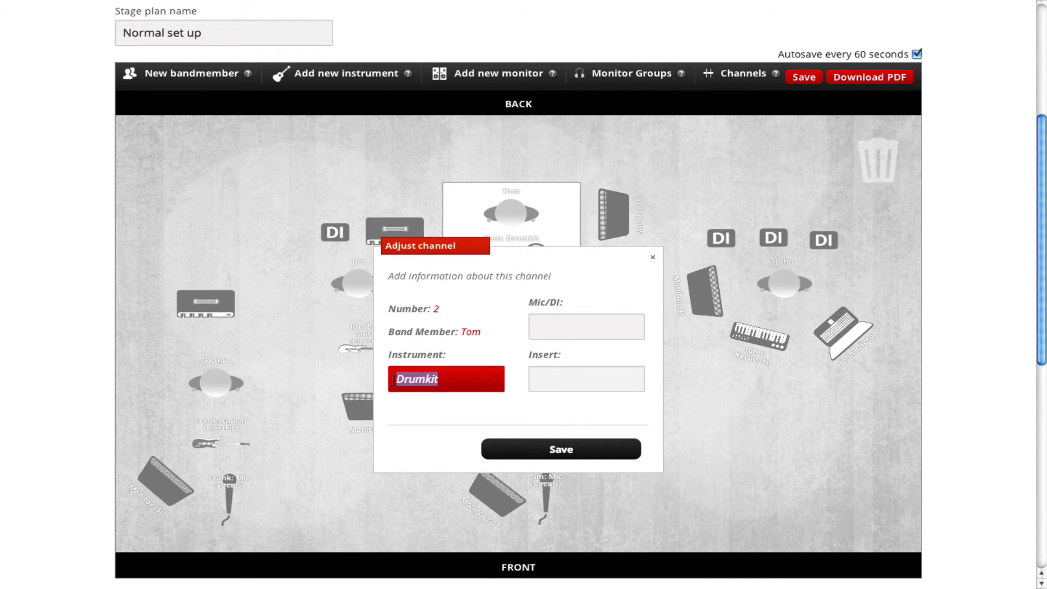
{"action": "type", "text": "Snare drum"}
{"action": "key", "text": "Tab"}
{"action": "type", "text": "S"}
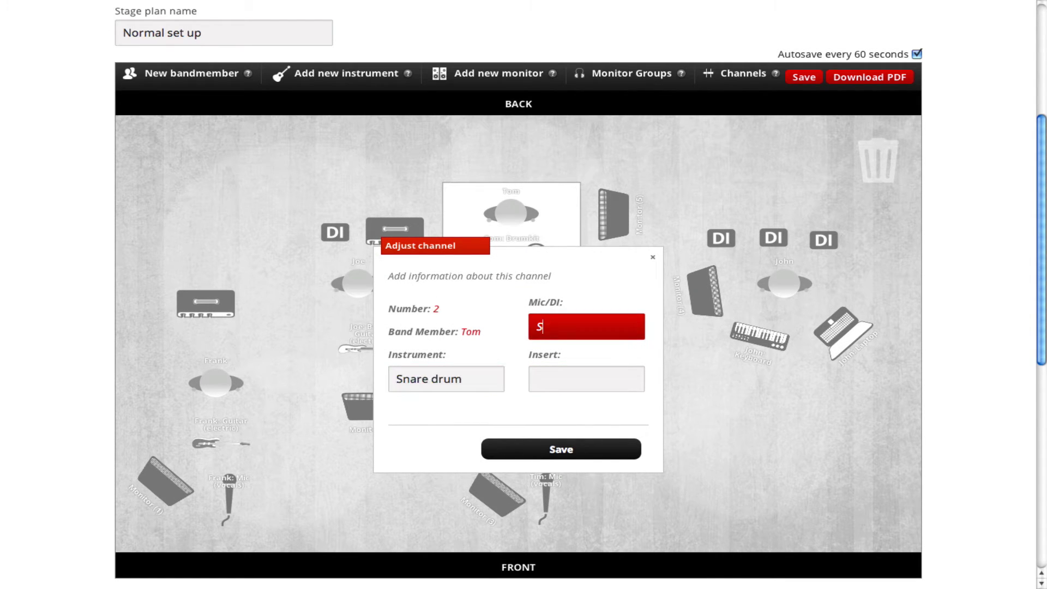
{"action": "type", "text": "ennheiser E604"}
{"action": "key", "text": "Tab"}
{"action": "type", "text": "Compres"}
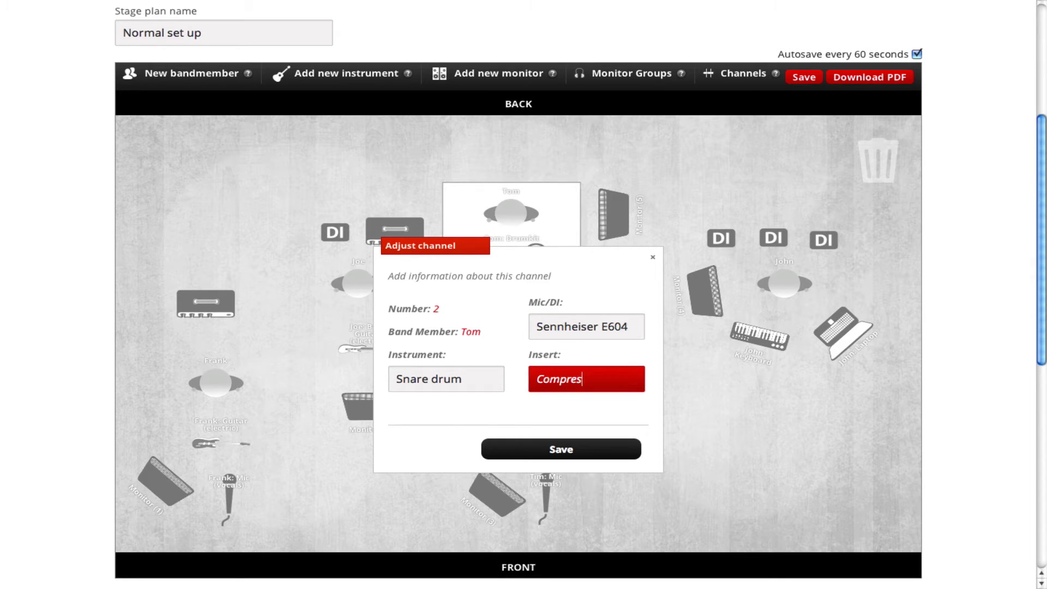
{"action": "type", "text": "sor"}
{"action": "left_click", "coordinate": [508, 450]}
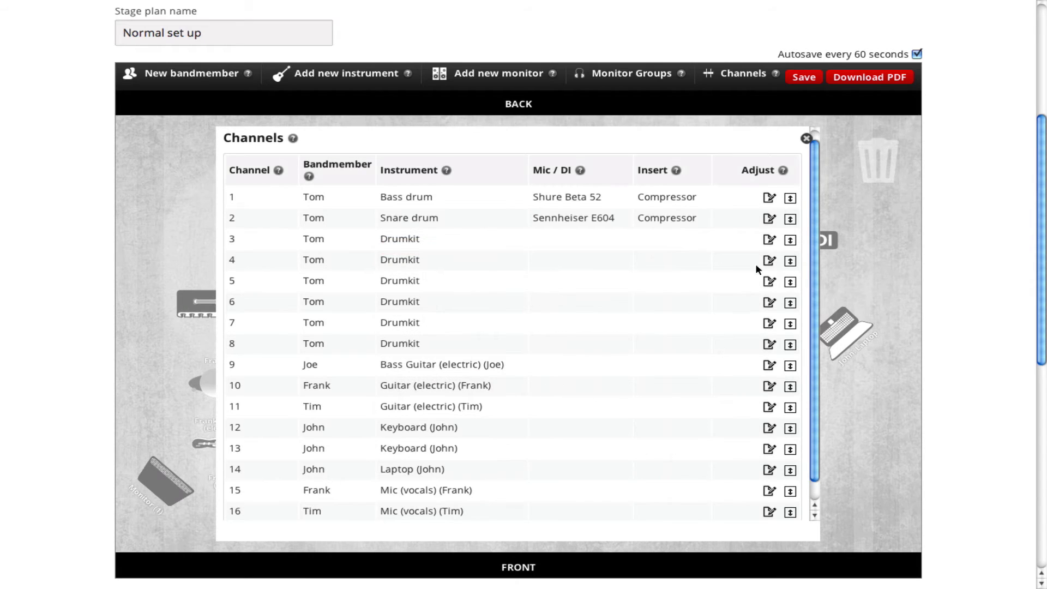
Set channel 3's instrument to "Hi-hat" and its mic to "AKG 451", and save the channel
{"action": "left_click", "coordinate": [769, 239]}
{"action": "left_click", "coordinate": [389, 380]}
{"action": "double_click", "coordinate": [388, 380]}
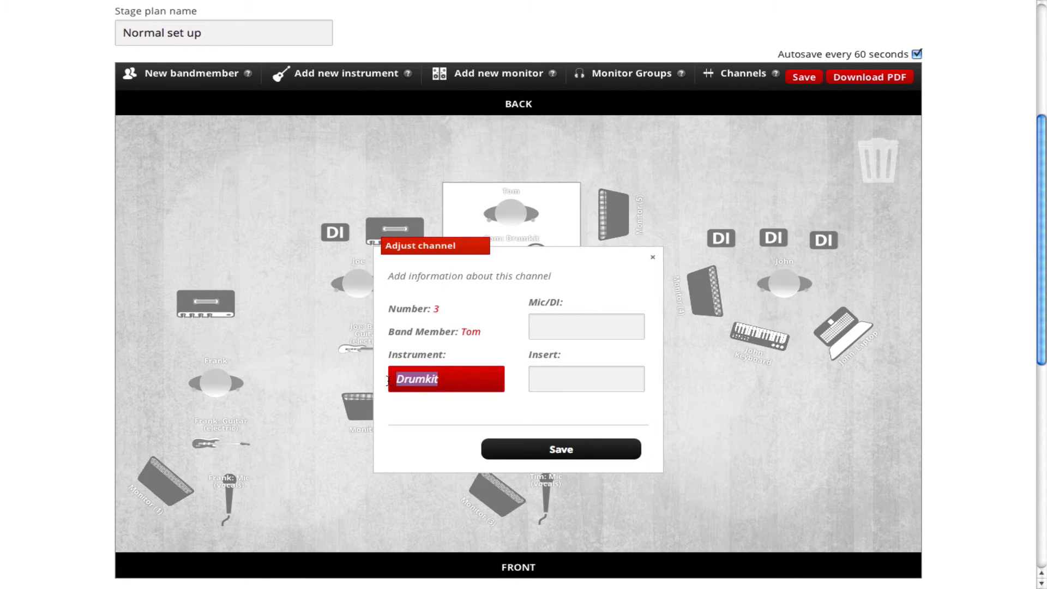
{"action": "type", "text": "Hi-hat"}
{"action": "key", "text": "Tab"}
{"action": "type", "text": "AK"}
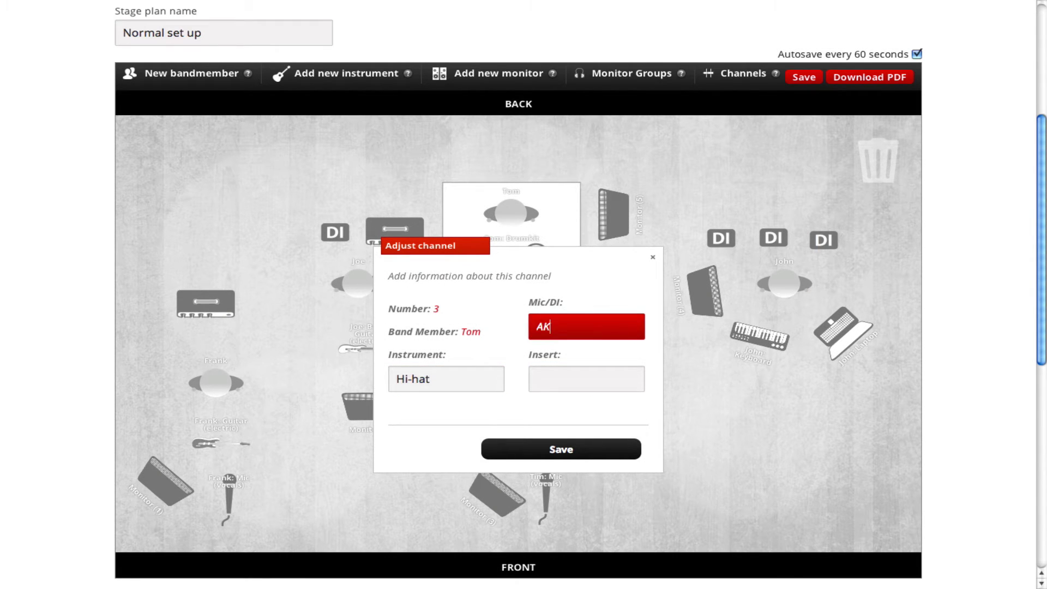
{"action": "type", "text": "G 451"}
{"action": "left_click", "coordinate": [550, 449]}
Set channel 4's instrument to "Hi-tom", its mic to "Sennheiser E604" and its insert to "Compressor", and save it
{"action": "left_click", "coordinate": [768, 260]}
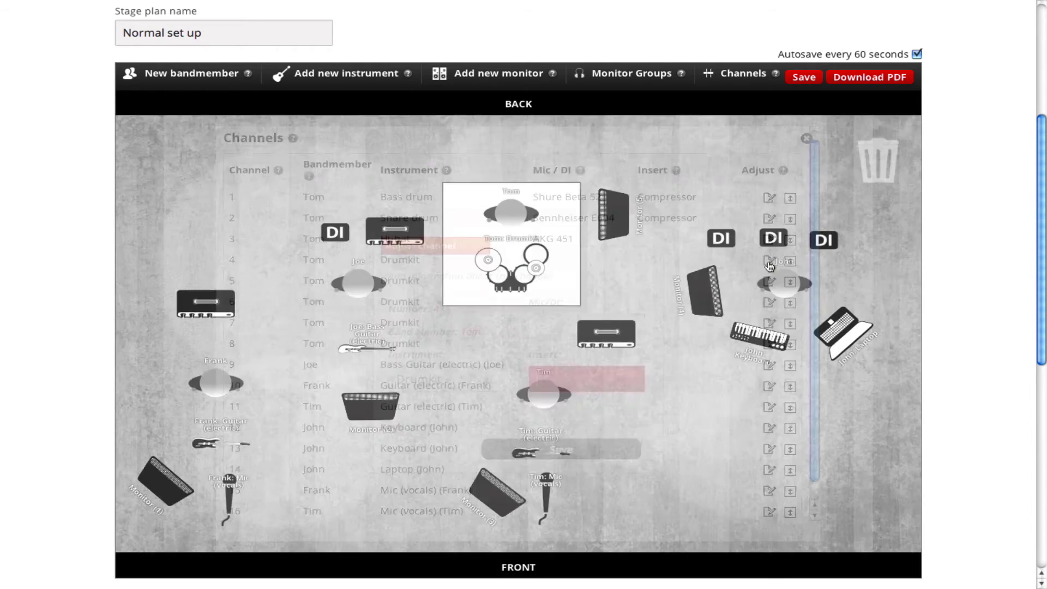
{"action": "left_click", "coordinate": [447, 378]}
{"action": "key", "text": "ctrl+a"}
{"action": "type", "text": "Hi-tom"}
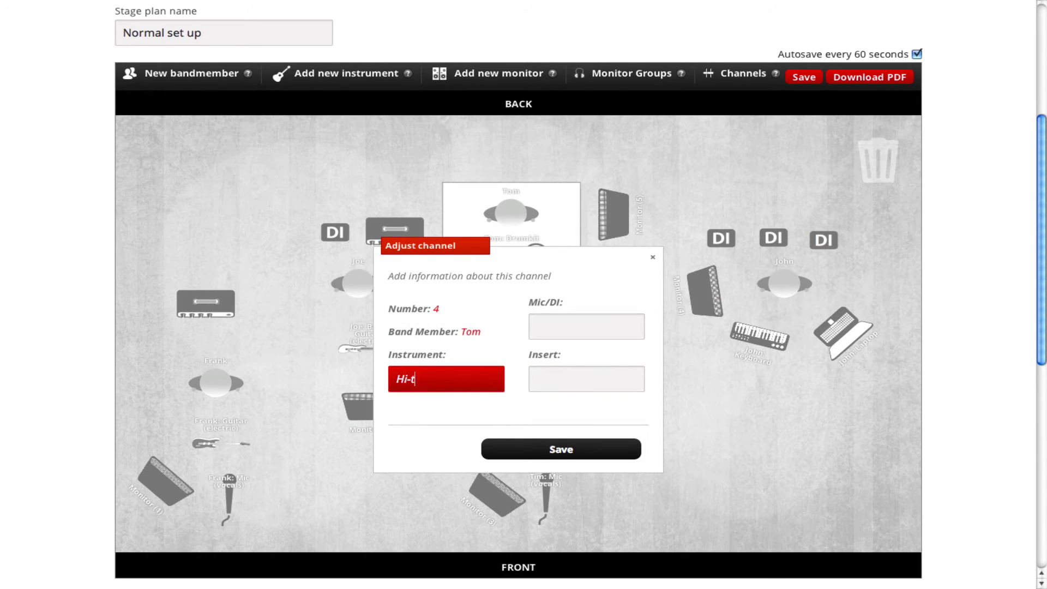
{"action": "key", "text": "Tab"}
{"action": "type", "text": "Sennheiser "}
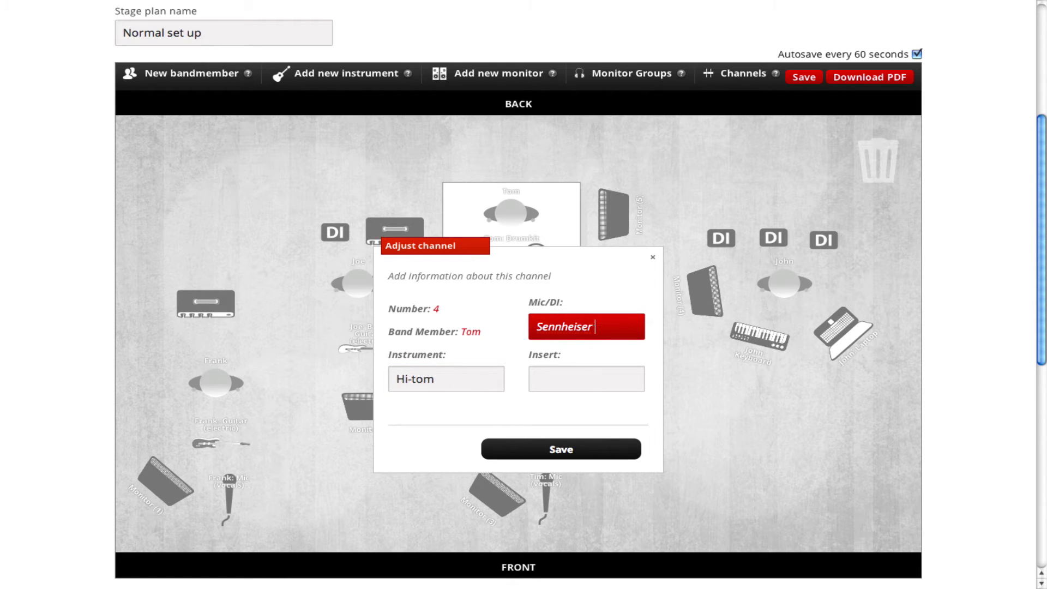
{"action": "type", "text": "E604"}
{"action": "key", "text": "Tab"}
{"action": "type", "text": "Compressor"}
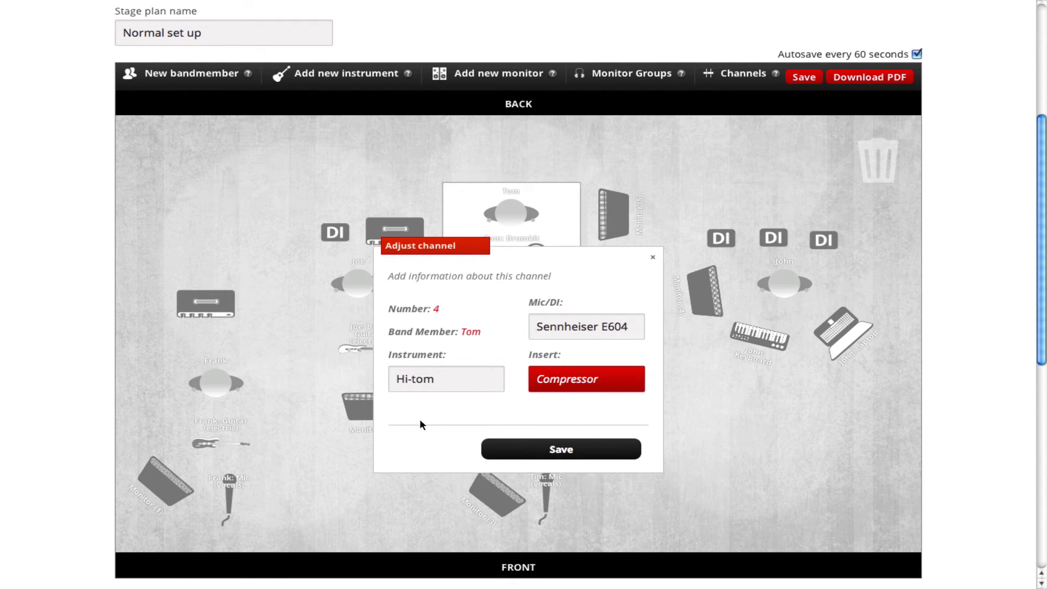
{"action": "left_click", "coordinate": [514, 449]}
Set channel 5's instrument to "Low-tom", its mic to "Sennheiser E604" and its insert to "Compressor", and save it
{"action": "left_click", "coordinate": [768, 287]}
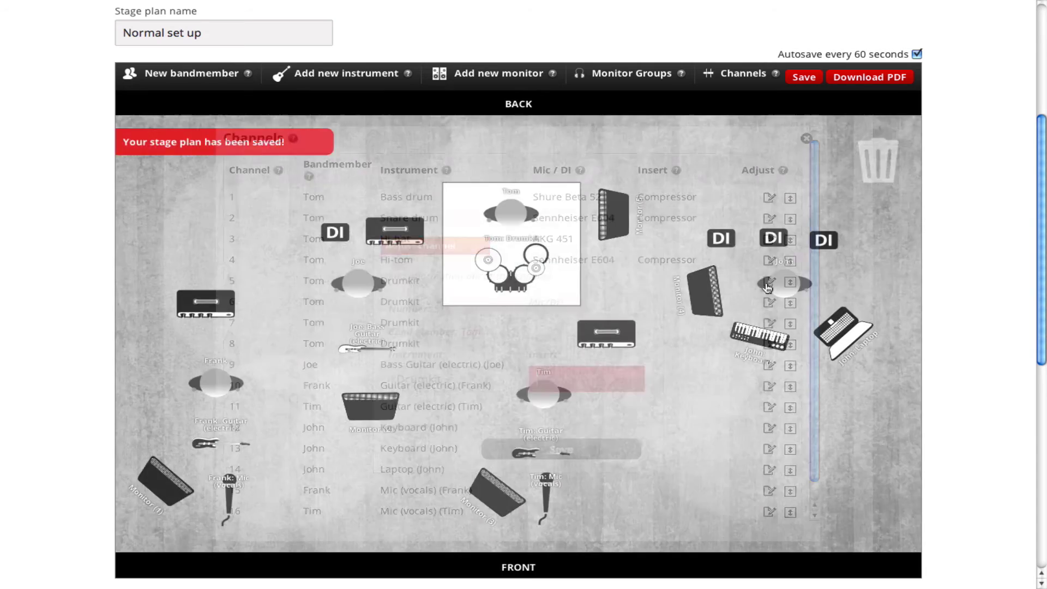
{"action": "key", "text": "ctrl+a"}
{"action": "type", "text": "Low-tom"}
{"action": "key", "text": "Tab"}
{"action": "type", "text": "Sennheiser E604"}
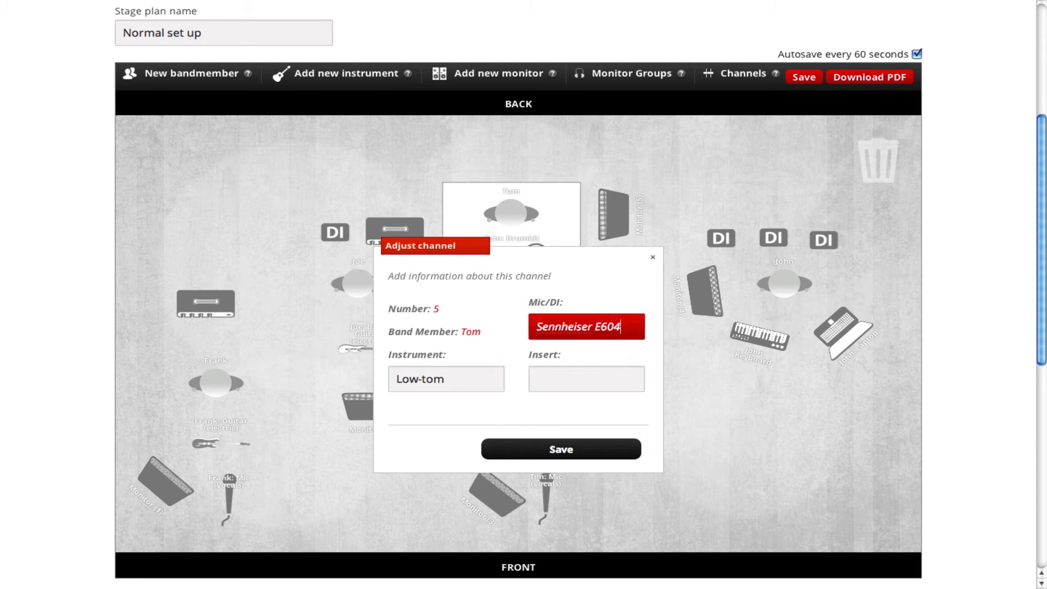
{"action": "key", "text": "Tab"}
{"action": "type", "text": "Compressor"}
{"action": "left_click", "coordinate": [561, 449]}
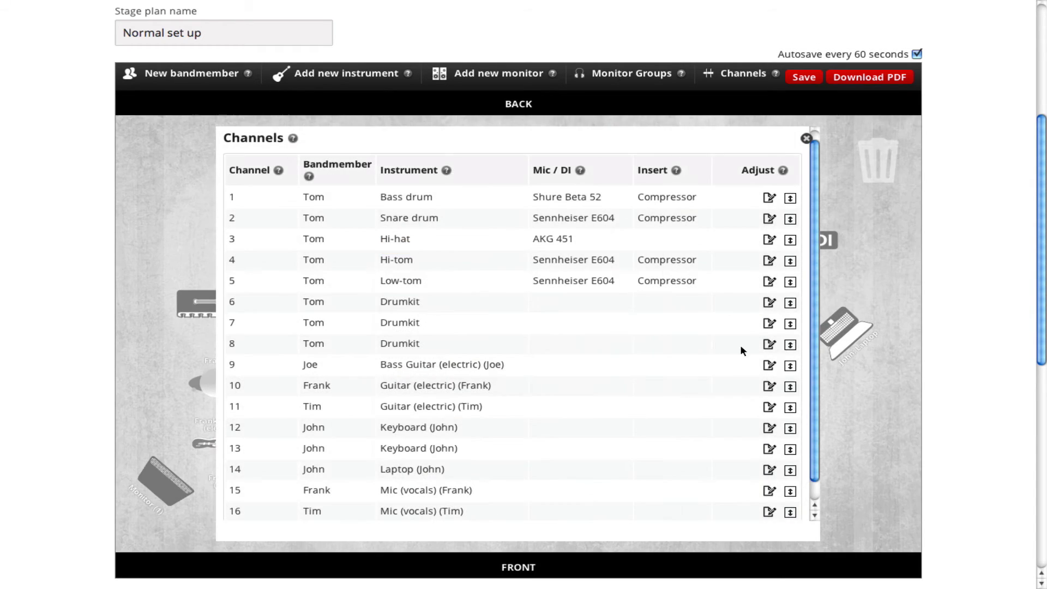
Set channel 6's instrument to "Floor-tom", its mic to "Sennheiser E604" and its insert to "Compressor", and save it
{"action": "left_click", "coordinate": [767, 300]}
{"action": "left_click", "coordinate": [447, 389]}
{"action": "key", "text": "ctrl+a"}
{"action": "type", "text": "Floor-tom"}
{"action": "key", "text": "Tab"}
{"action": "type", "text": "Sennh"}
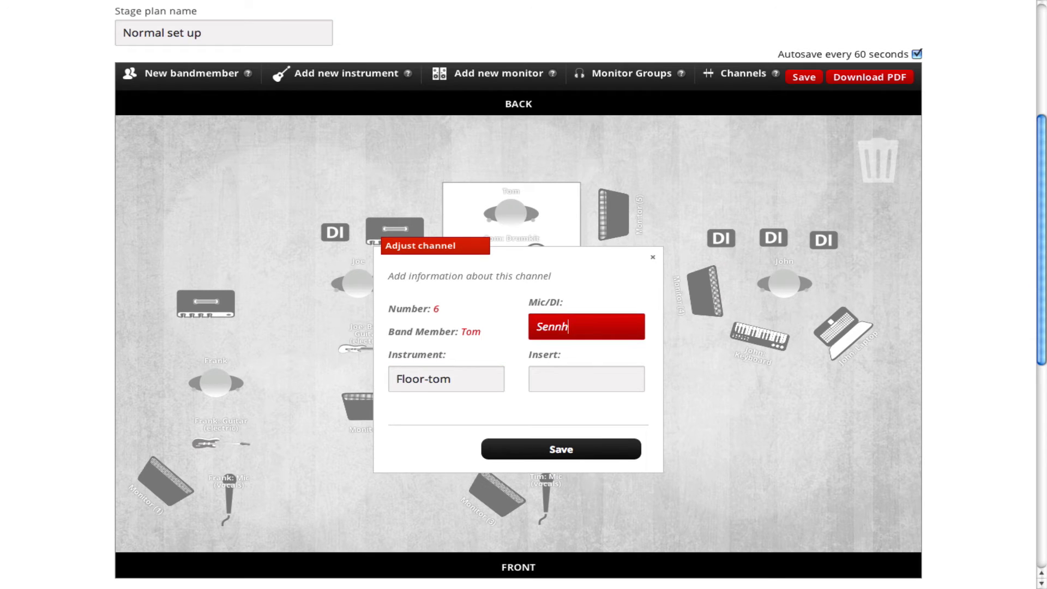
{"action": "type", "text": "eiser E604"}
{"action": "key", "text": "Tab"}
{"action": "type", "text": "Compressor"}
{"action": "left_click", "coordinate": [545, 449]}
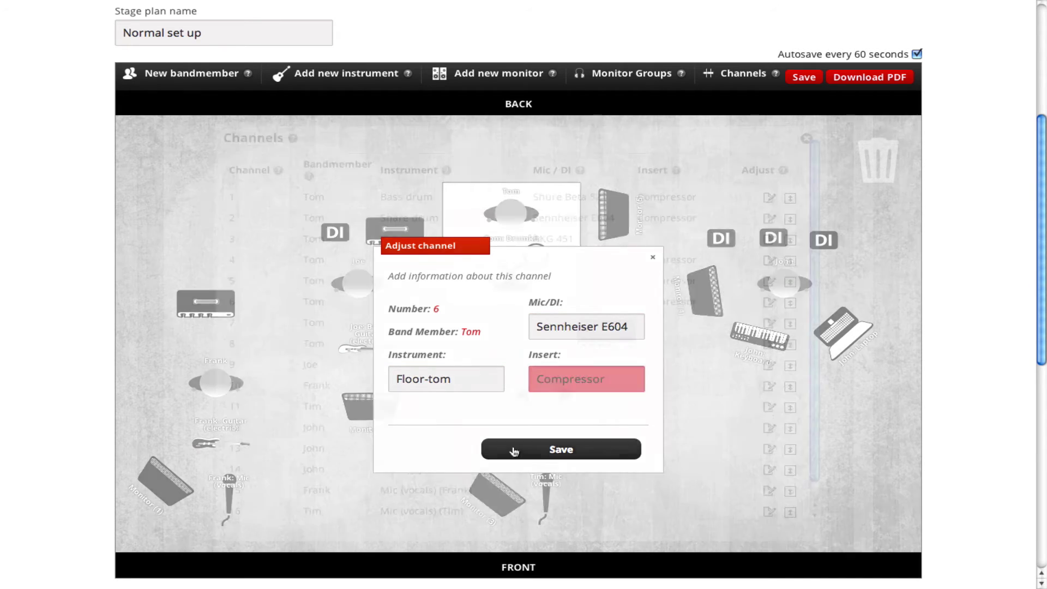
Set channel 7's instrument to "Overhead Left" and its mic to "CK91", and save the channel
{"action": "left_click", "coordinate": [768, 323]}
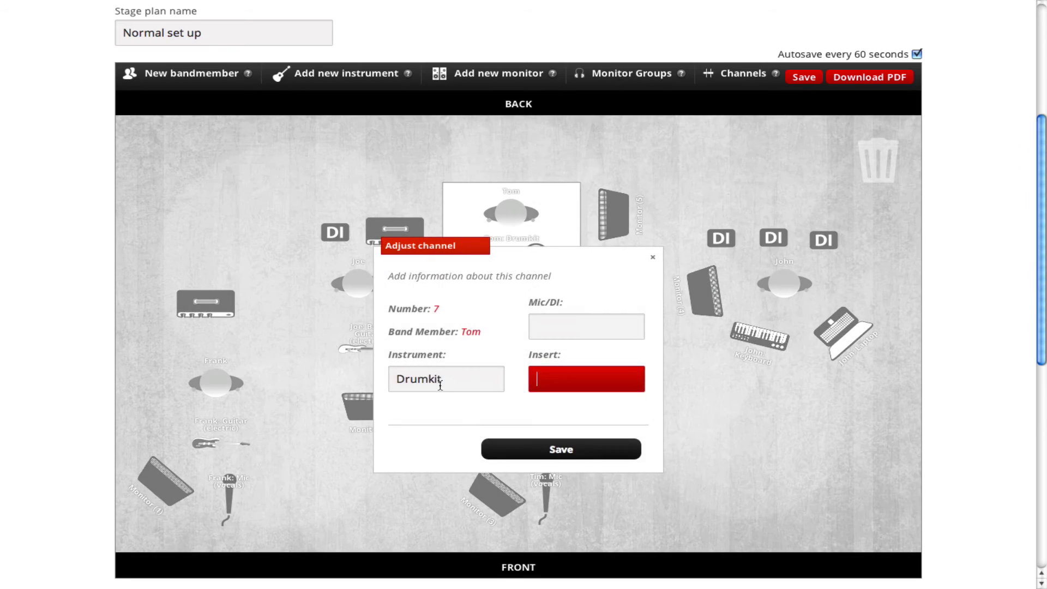
{"action": "left_click", "coordinate": [446, 382]}
{"action": "key", "text": "ctrl+a"}
{"action": "type", "text": "Overhead"}
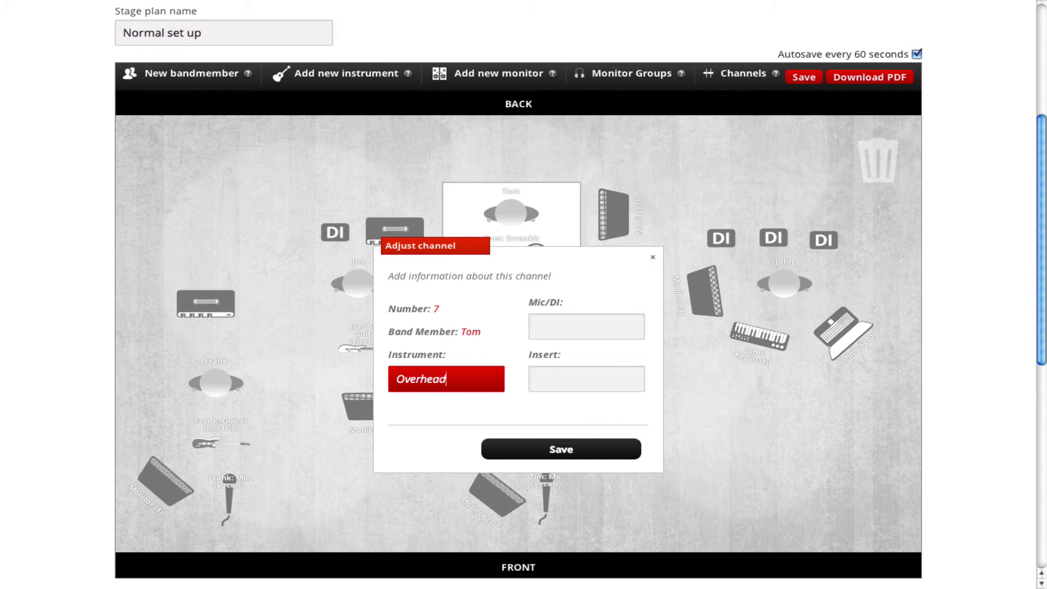
{"action": "type", "text": " Left"}
{"action": "key", "text": "Tab"}
{"action": "type", "text": "C"}
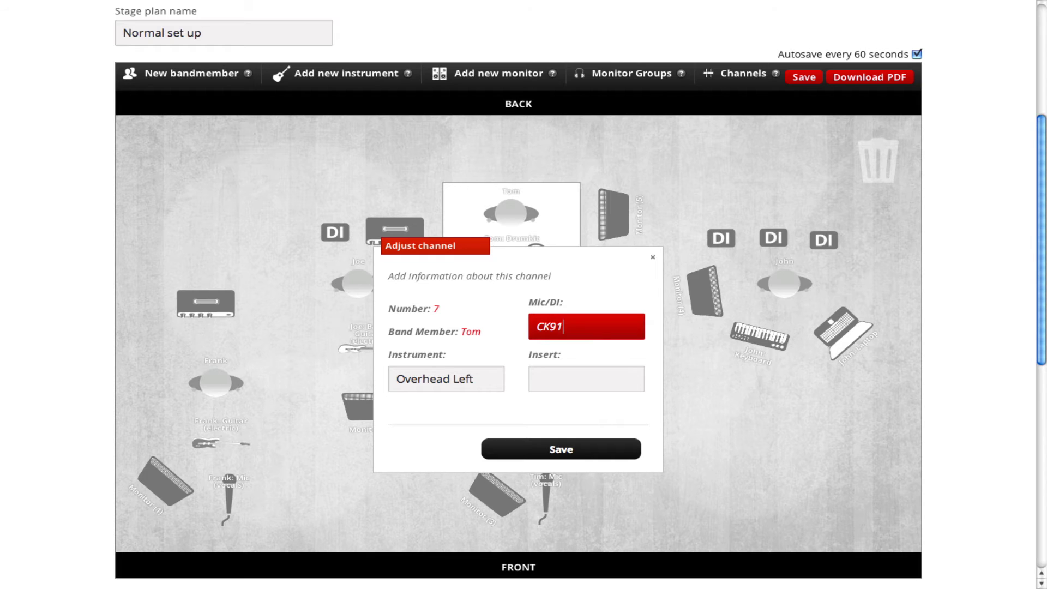
{"action": "left_click", "coordinate": [600, 449]}
Set channel 8's instrument to "Overhead Right" and its mic to "Ck91", and save the channel
{"action": "left_click", "coordinate": [759, 347]}
{"action": "key", "text": "ctrl+a"}
{"action": "type", "text": "Overhead"}
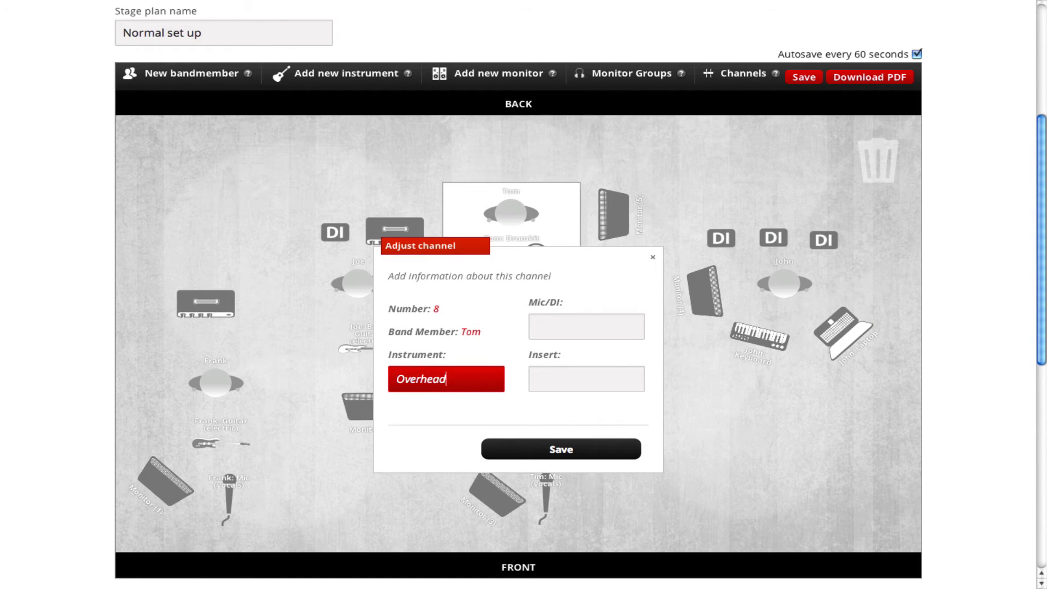
{"action": "type", "text": " Right"}
{"action": "key", "text": "Tab"}
{"action": "type", "text": "Ck91"}
{"action": "left_click", "coordinate": [493, 448]}
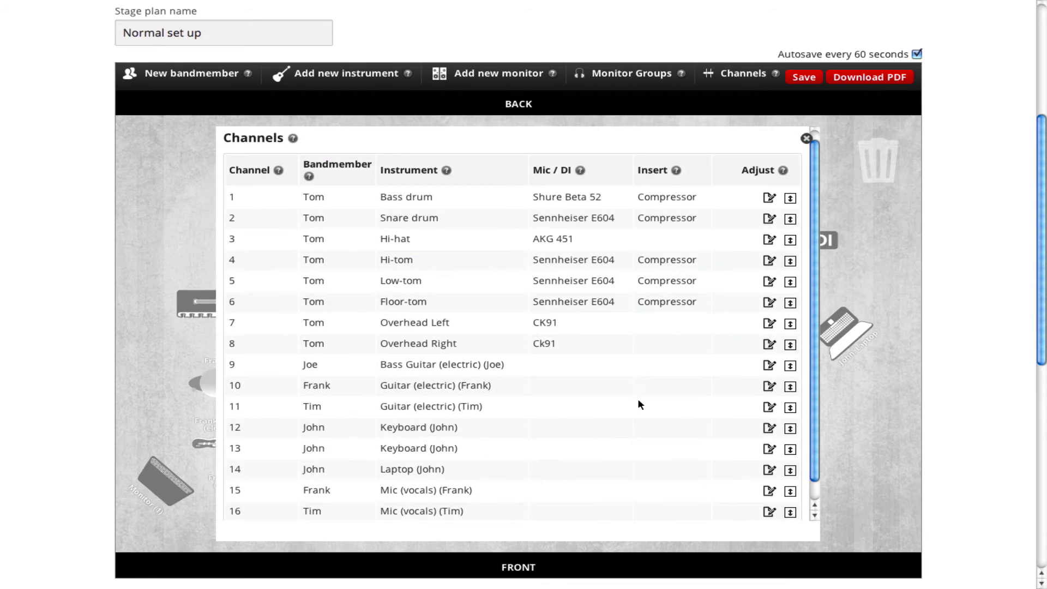
Set the Mic/DI of channel 9, the electric bass guitar, to "DI" and save the channel
{"action": "left_click", "coordinate": [769, 365]}
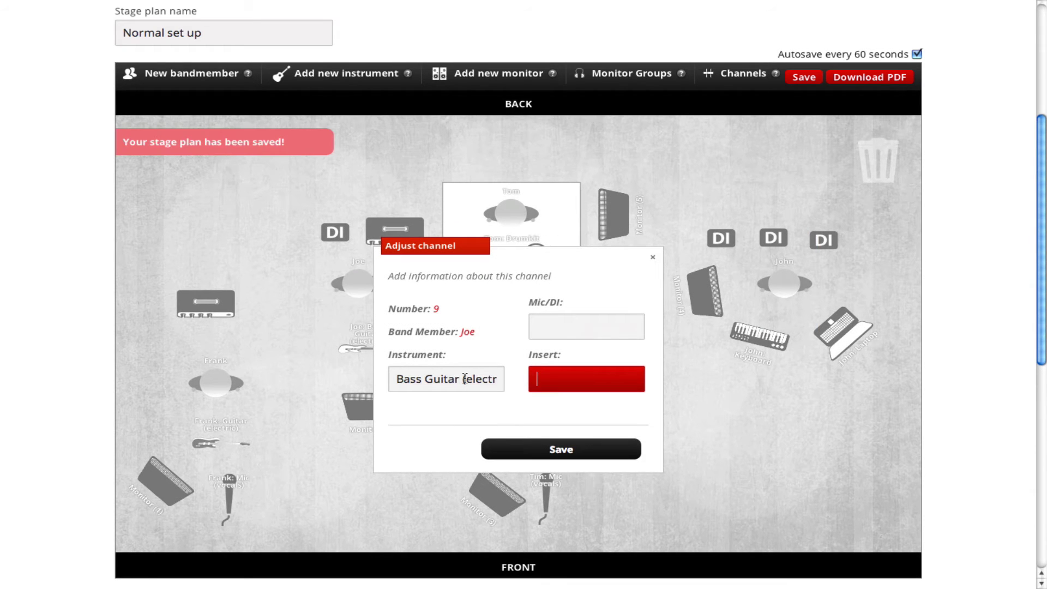
{"action": "left_click", "coordinate": [549, 328]}
{"action": "type", "text": "DI"}
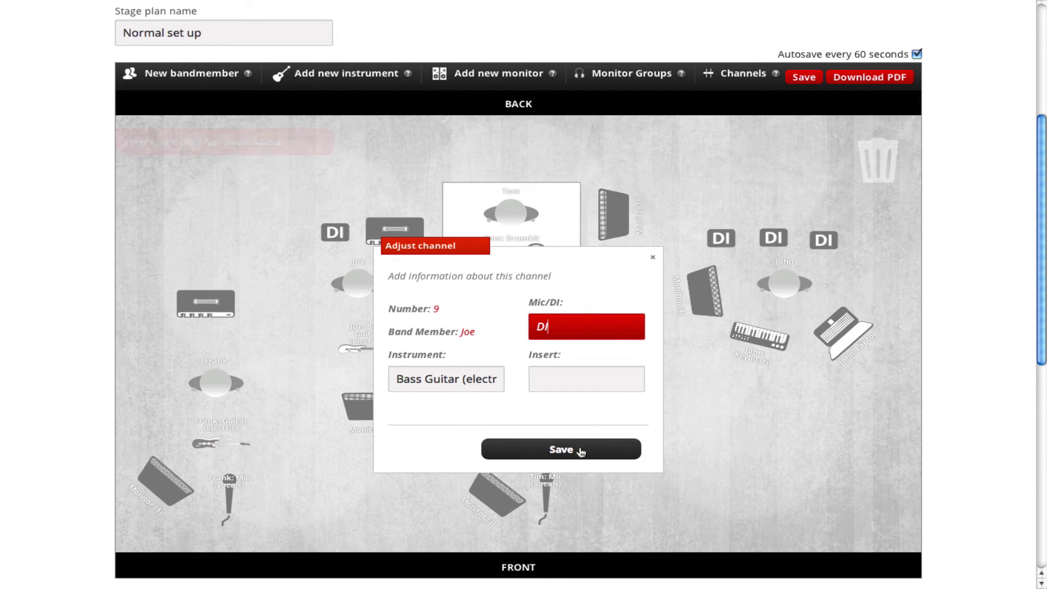
{"action": "left_click", "coordinate": [577, 449]}
Set channel 10's instrument to "Lead guitar", its mic to "SM57" and its insert to "Compressor", and save it
{"action": "left_click", "coordinate": [769, 386]}
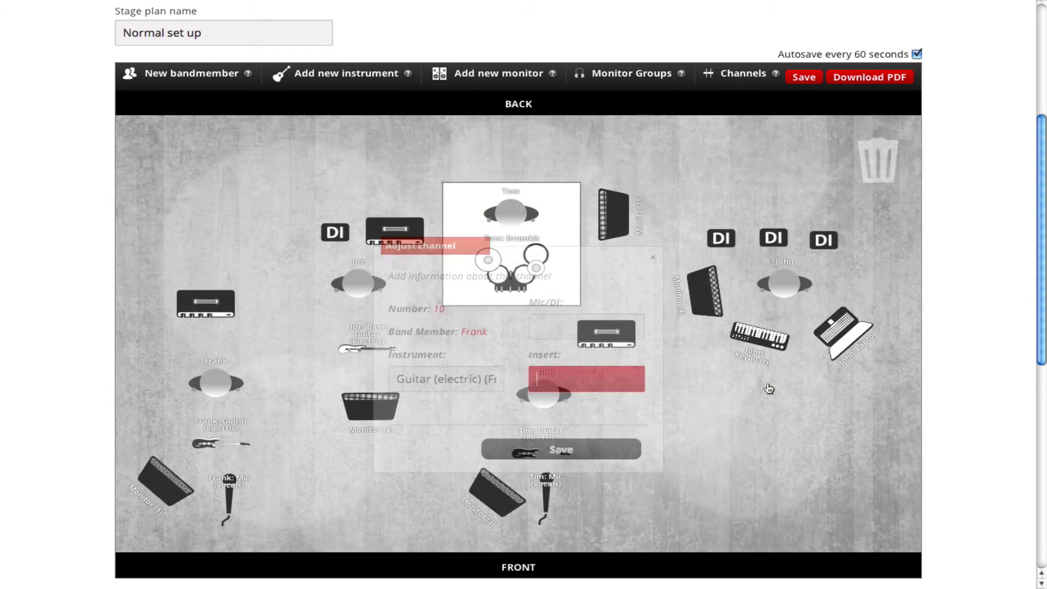
{"action": "triple_click", "coordinate": [395, 379]}
{"action": "type", "text": "Lead guitar"}
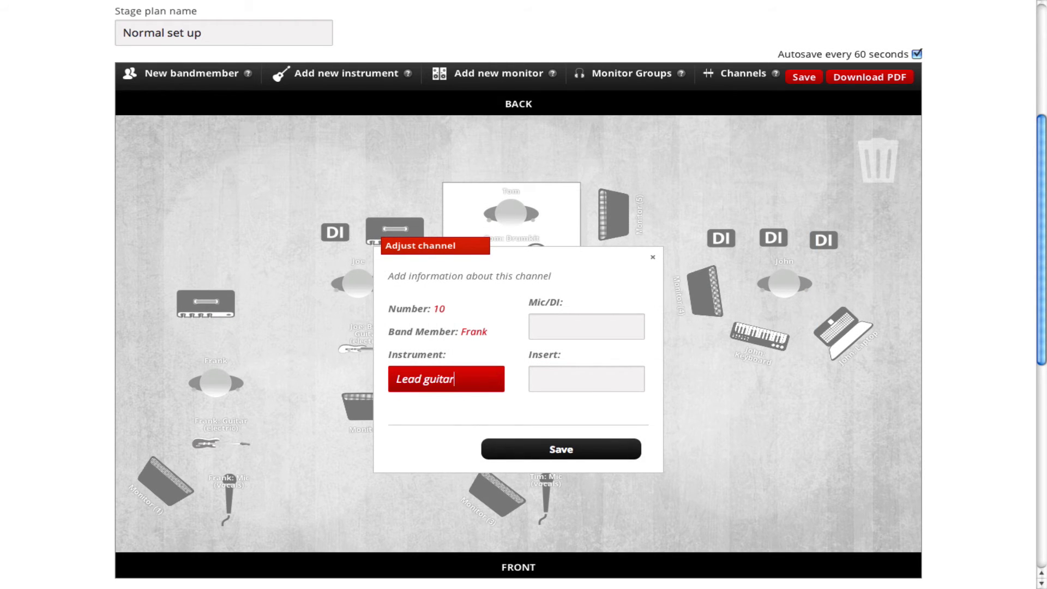
{"action": "key", "text": "Tab"}
{"action": "type", "text": "SM57"}
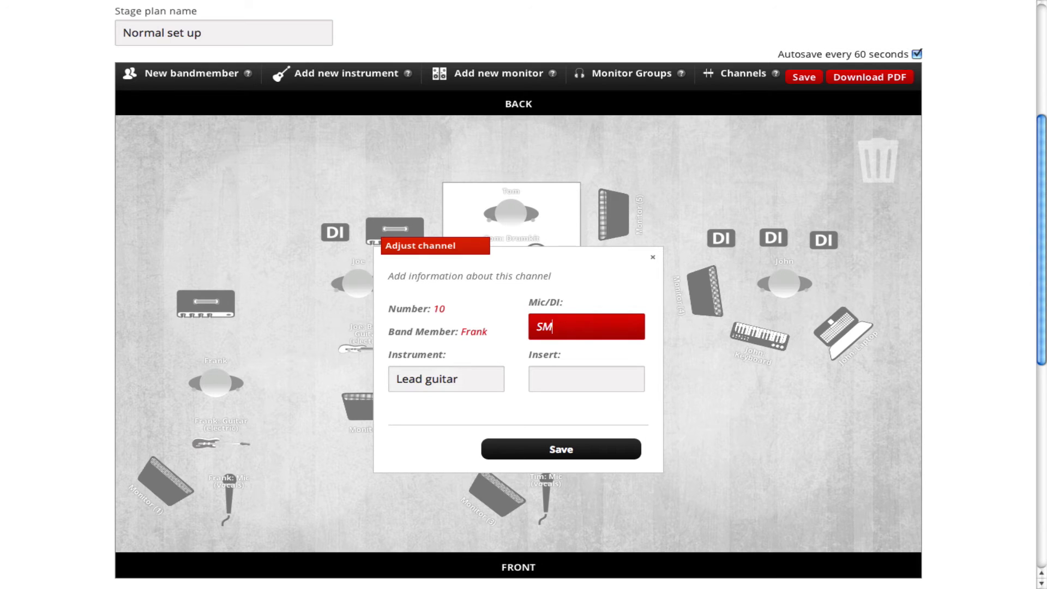
{"action": "left_click", "coordinate": [576, 387]}
{"action": "type", "text": "Compressor"}
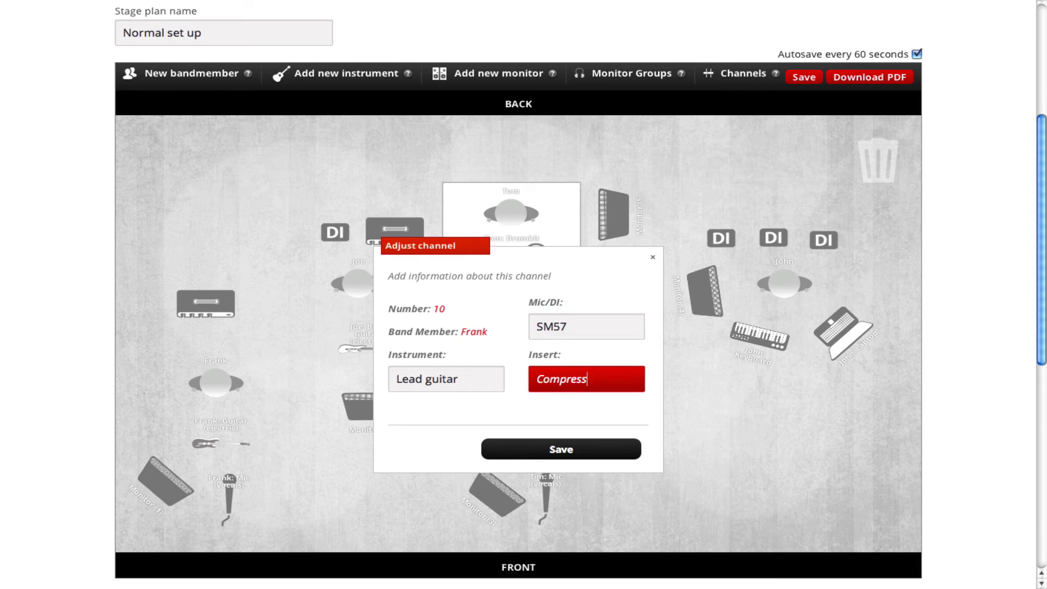
{"action": "left_click", "coordinate": [592, 449]}
Set channel 11's instrument to "Guitar", its mic to "SM57" and its insert to "Compressor", and save it
{"action": "left_click", "coordinate": [769, 408]}
{"action": "triple_click", "coordinate": [467, 377]}
{"action": "type", "text": "Guitar"}
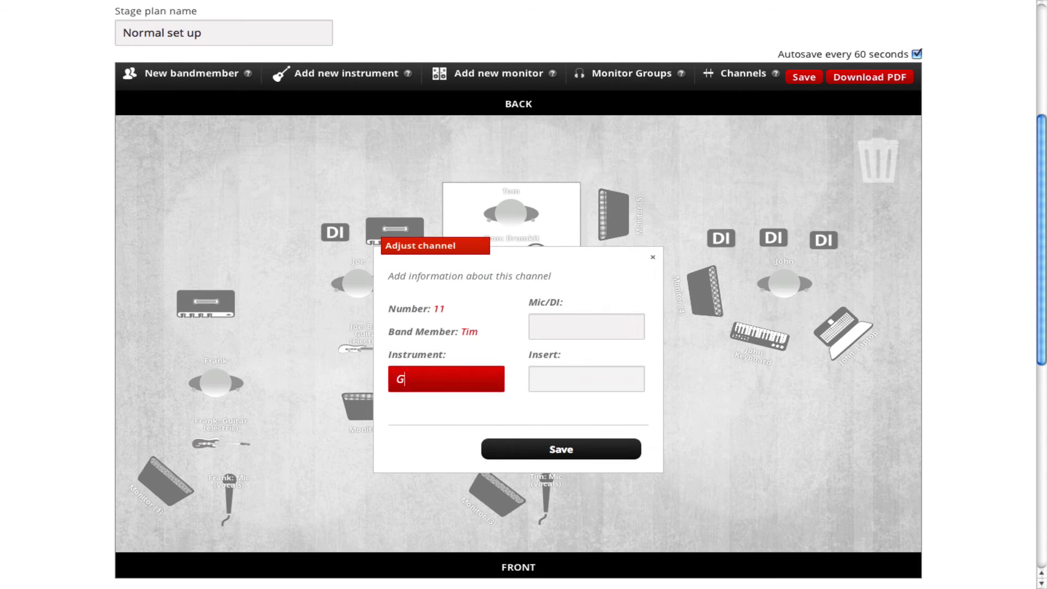
{"action": "key", "text": "Tab"}
{"action": "type", "text": "SM57"}
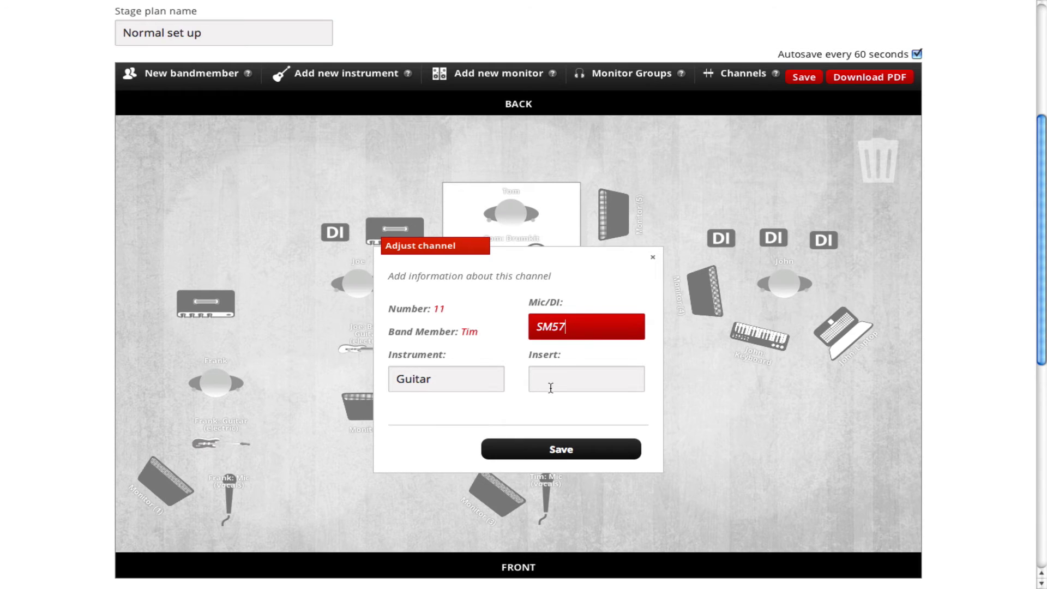
{"action": "left_click", "coordinate": [552, 384]}
{"action": "type", "text": "Compressor"}
{"action": "left_click", "coordinate": [575, 446]}
Set the Mic/DI of both keyboard channels, 12 and 13, to "DI" and save each one
{"action": "left_click", "coordinate": [766, 427]}
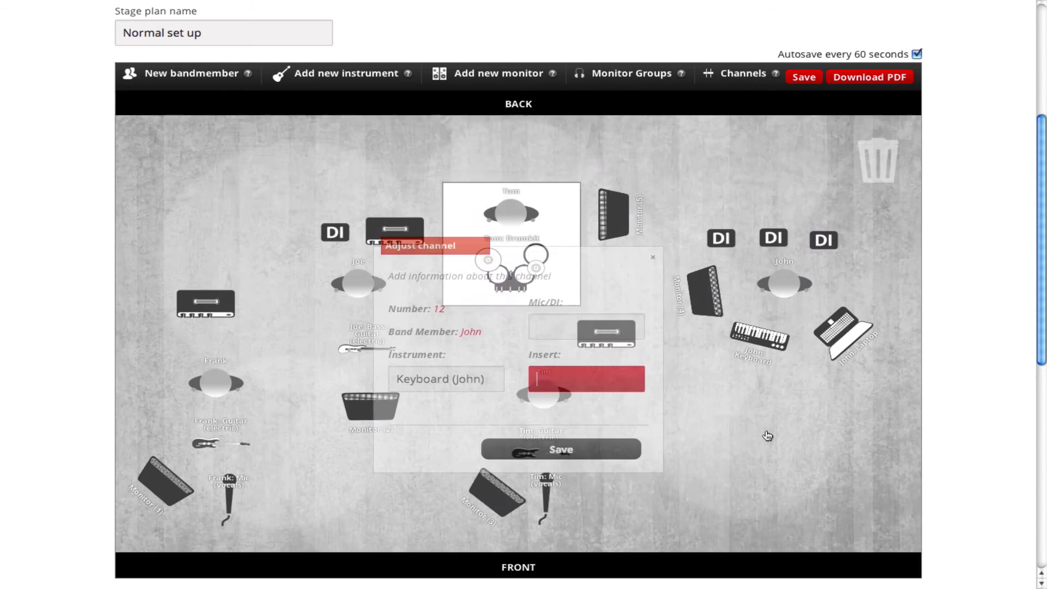
{"action": "type", "text": "DI"}
{"action": "left_click", "coordinate": [561, 442]}
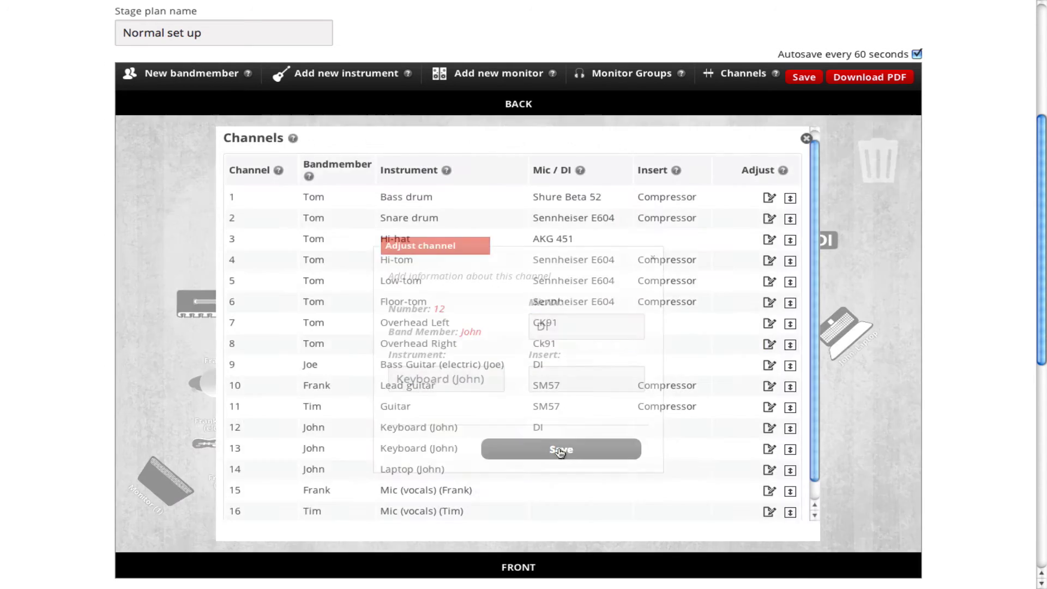
{"action": "left_click", "coordinate": [767, 447]}
{"action": "left_click", "coordinate": [586, 326]}
{"action": "type", "text": "DI"}
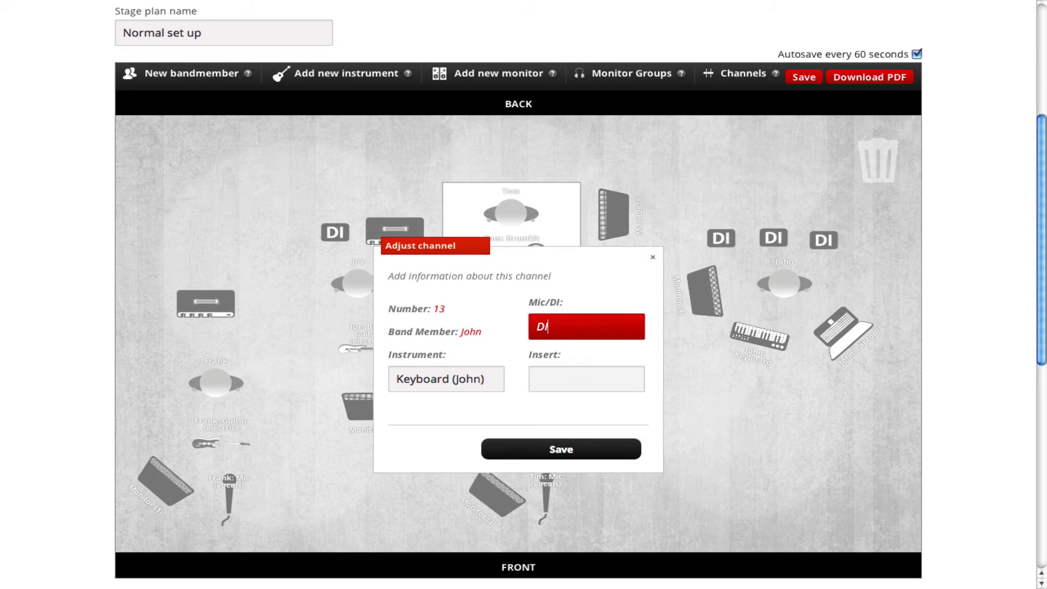
{"action": "left_click", "coordinate": [561, 447]}
Set the Mic/DI of channel 14, the laptop, to "DI" and save the channel
{"action": "left_click", "coordinate": [769, 470]}
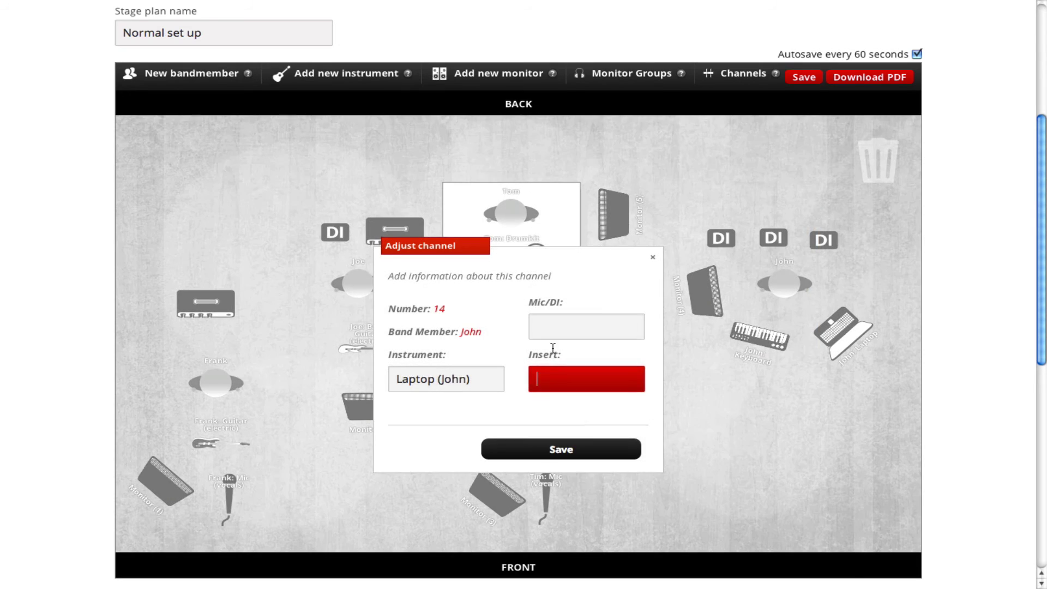
{"action": "left_click", "coordinate": [553, 327]}
{"action": "type", "text": "DI"}
{"action": "left_click", "coordinate": [562, 448]}
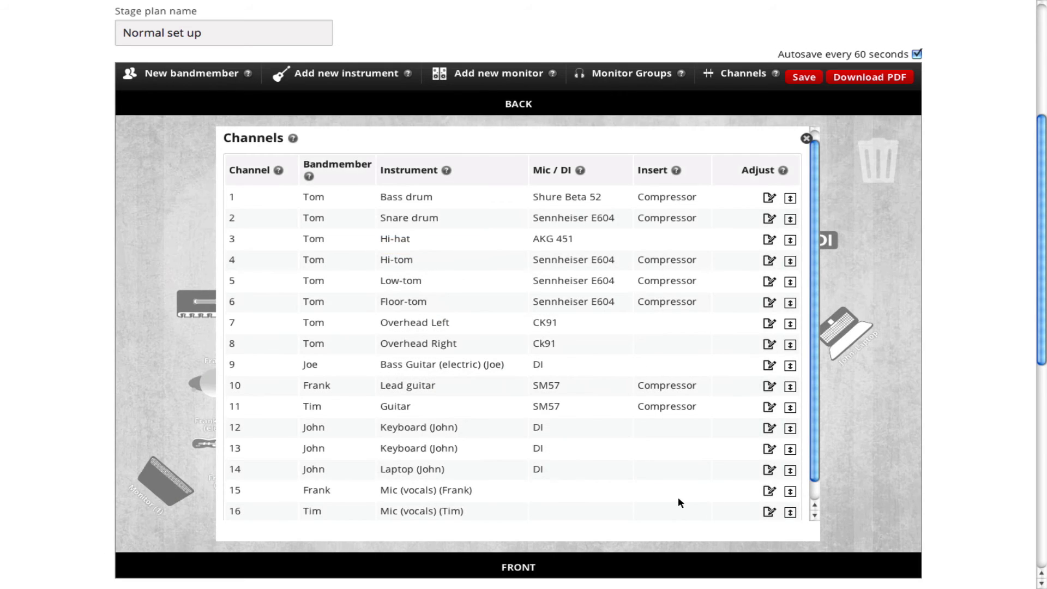
Set channel 15's instrument to "Backing Vocals", its mic to "Shure SM58" and its insert to "Reverb", and save it
{"action": "left_click", "coordinate": [768, 489]}
{"action": "left_click", "coordinate": [467, 378]}
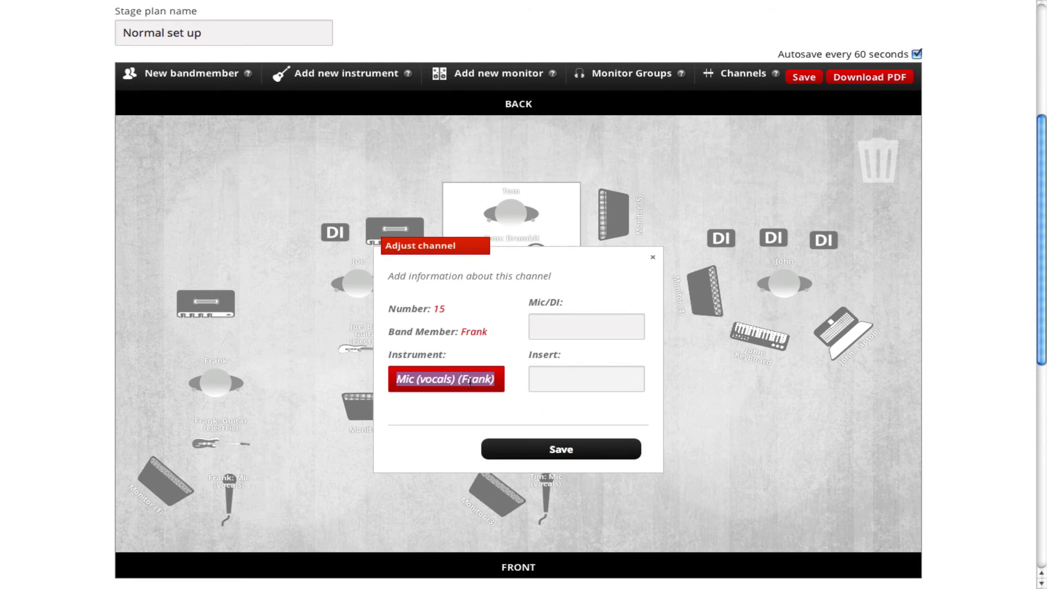
{"action": "type", "text": "Backing Vocals"}
{"action": "key", "text": "Tab"}
{"action": "type", "text": "Shure SM58"}
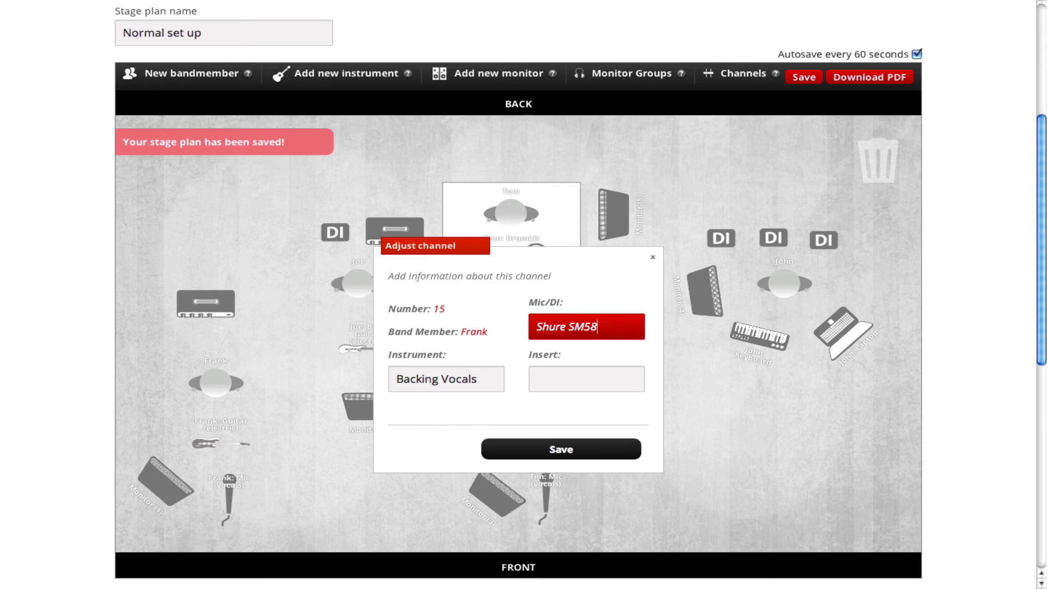
{"action": "key", "text": "Tab"}
{"action": "type", "text": "Reverb"}
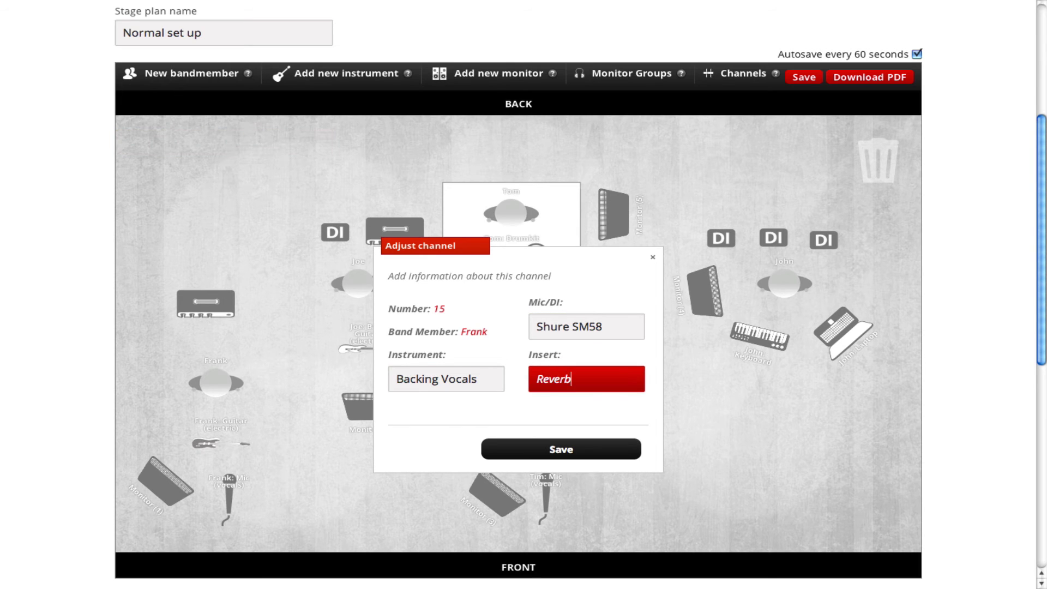
{"action": "left_click", "coordinate": [499, 447]}
Set channel 16's instrument to "Lead Vocals", its mic to "Shure SM58" and its insert to "Reverb", and save it
{"action": "left_click", "coordinate": [769, 511]}
{"action": "left_click", "coordinate": [446, 379]}
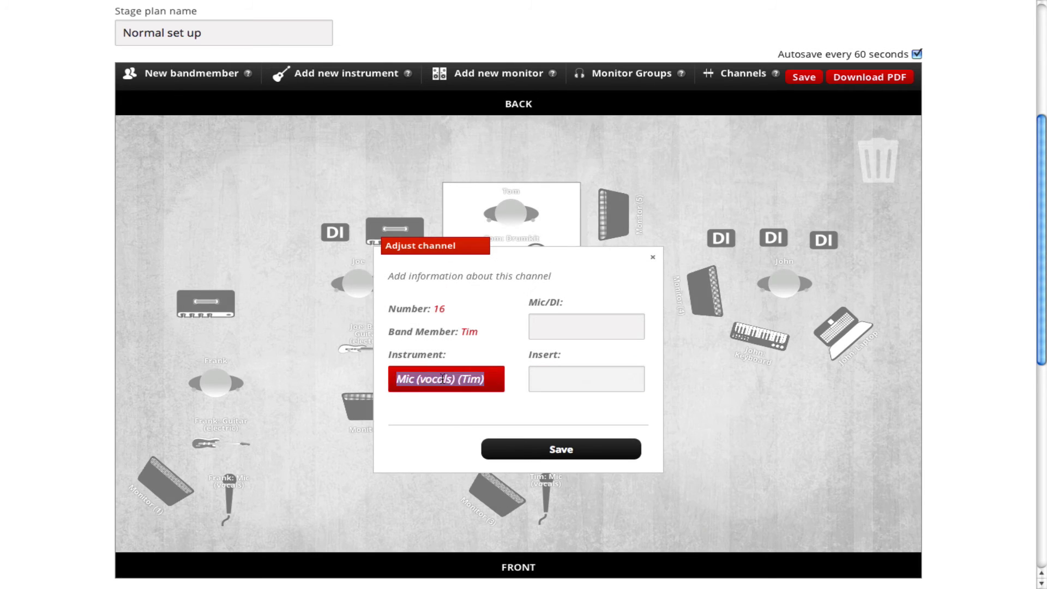
{"action": "type", "text": "Lead Vocals"}
{"action": "key", "text": "Tab"}
{"action": "type", "text": "Shure SM58"}
{"action": "key", "text": "Tab"}
{"action": "type", "text": "Reverb"}
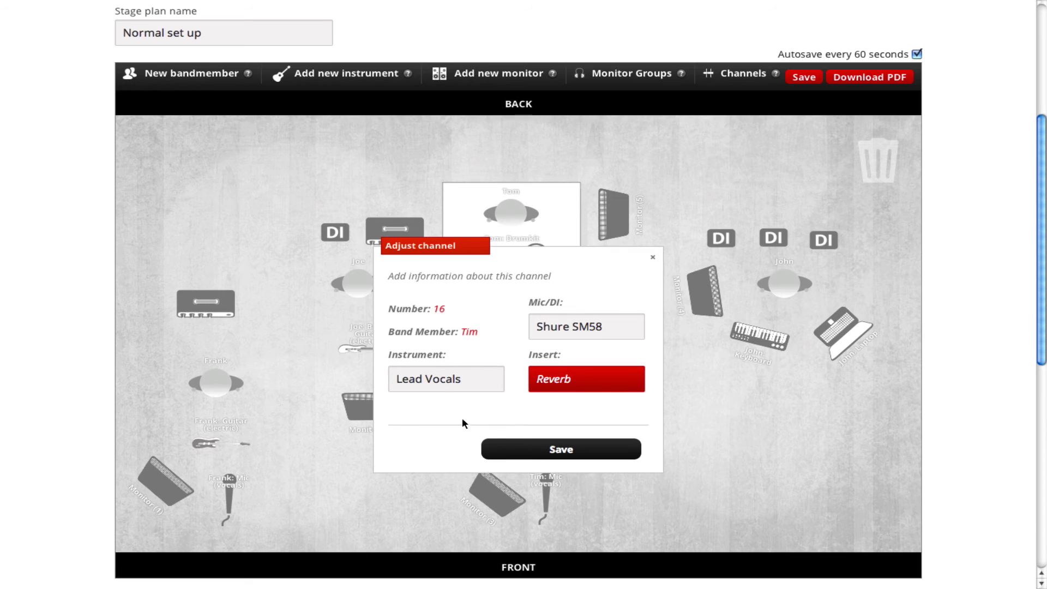
{"action": "left_click", "coordinate": [526, 451]}
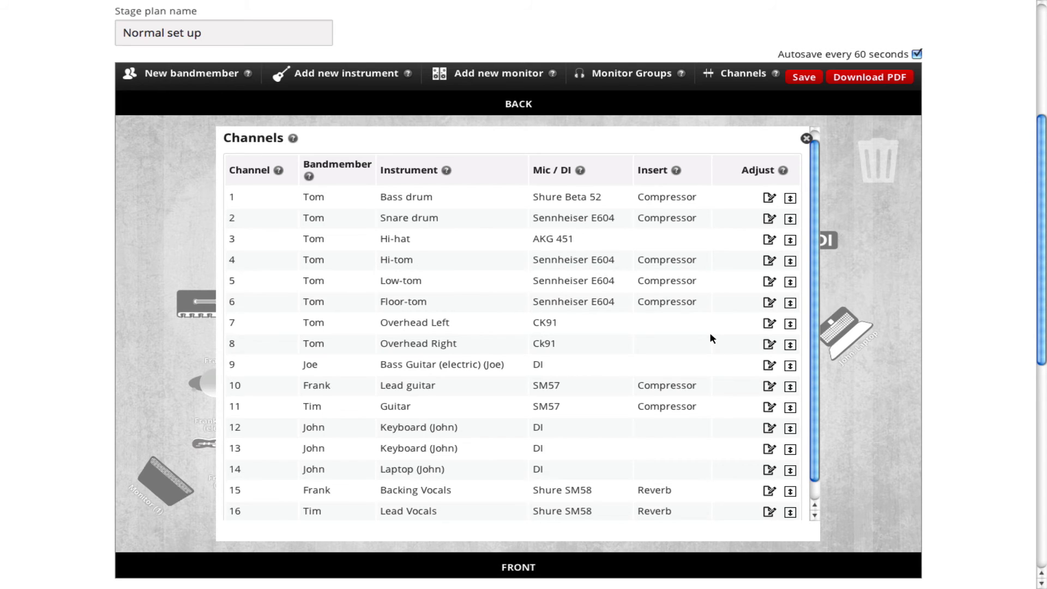
Close the channel list and submit the finished "Normal set up" stage plan
{"action": "left_click", "coordinate": [806, 139]}
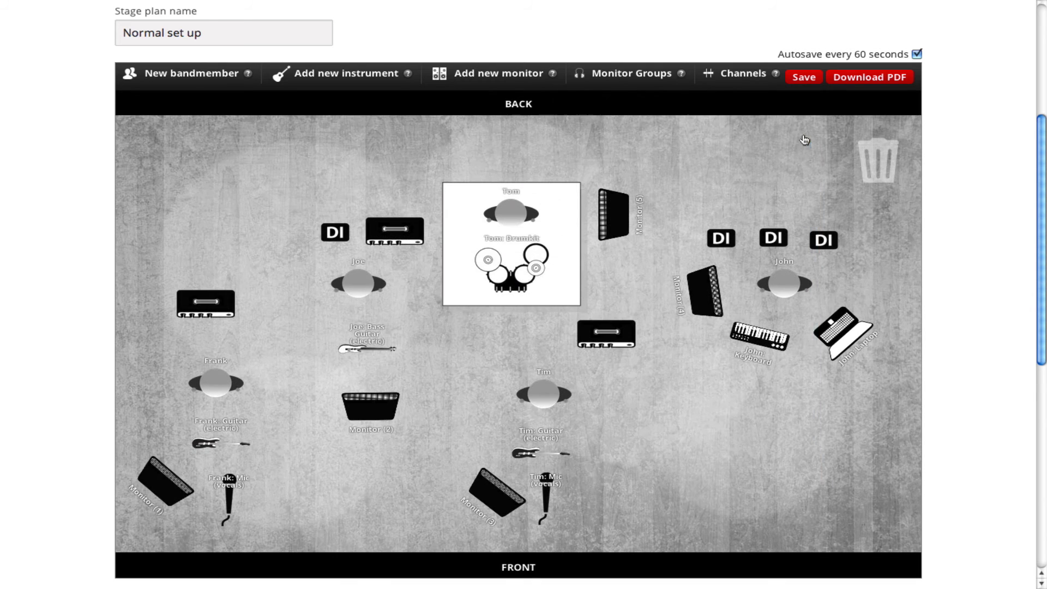
{"action": "scroll", "coordinate": [956, 250], "scroll_direction": "down", "scroll_amount": 5}
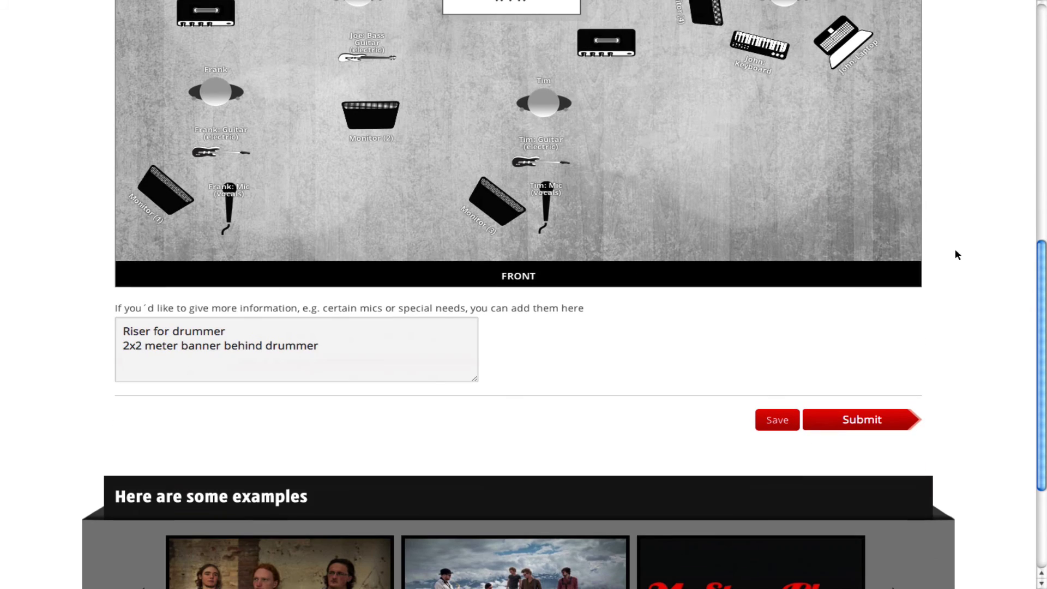
{"action": "left_click", "coordinate": [880, 421]}
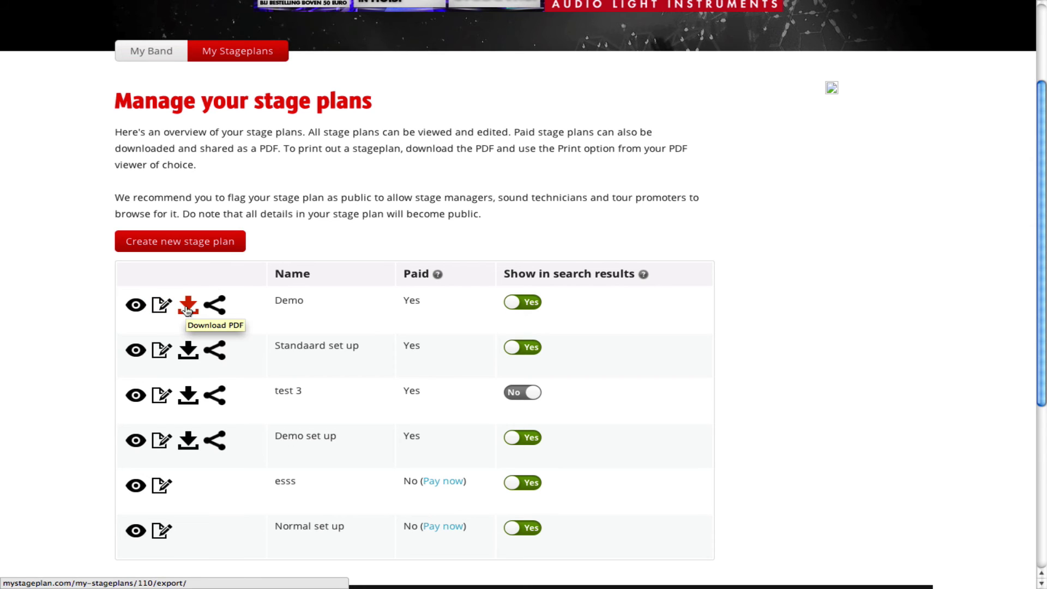
View the share link of the "Demo" stage plan, and switch its visibility in search results off and back on
{"action": "left_click", "coordinate": [212, 307]}
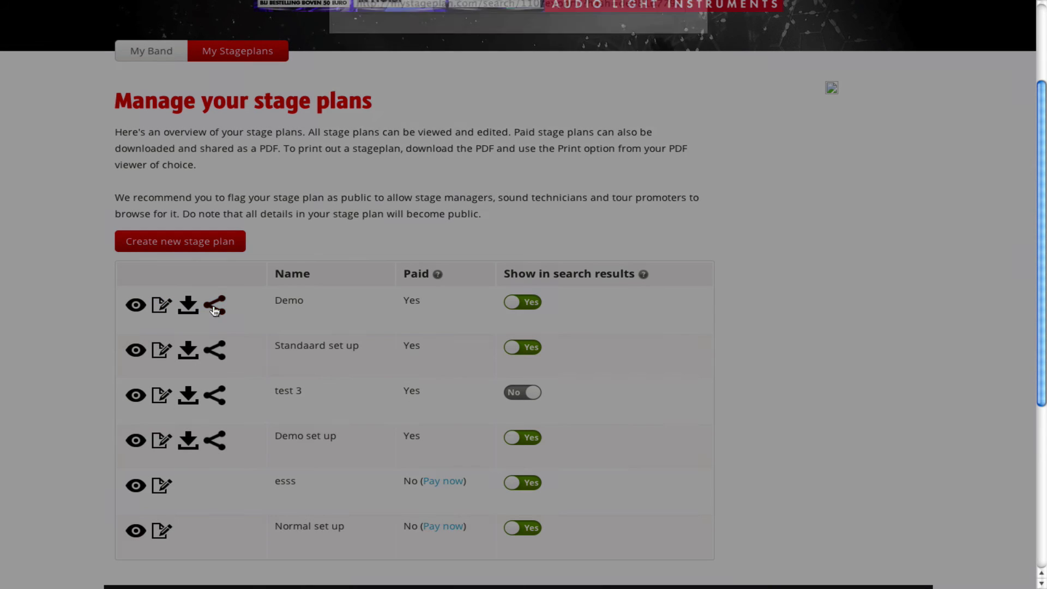
{"action": "left_click", "coordinate": [694, 74]}
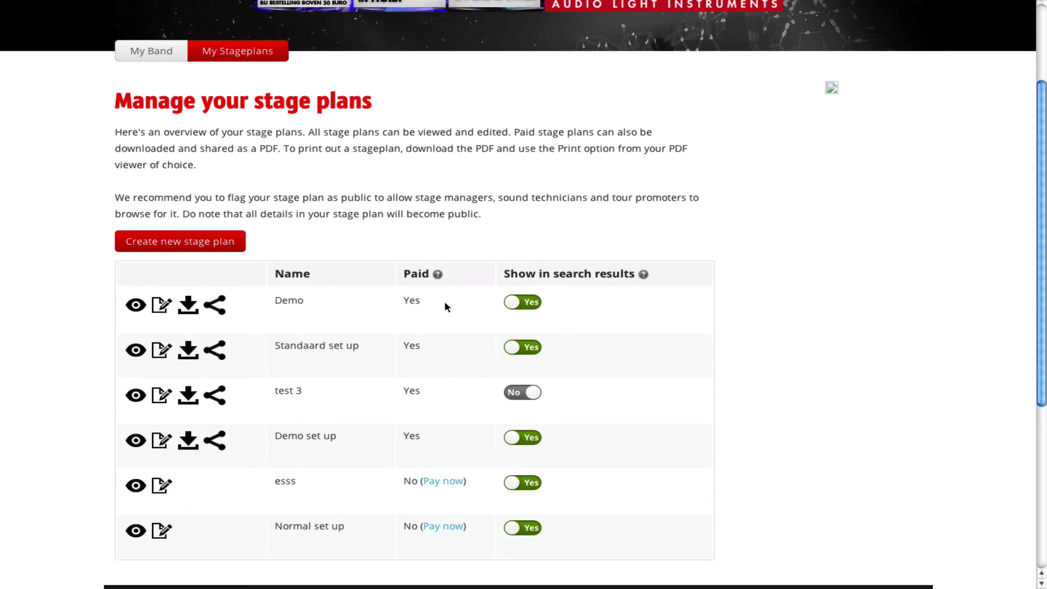
{"action": "left_click", "coordinate": [527, 309]}
{"action": "left_click", "coordinate": [519, 303]}
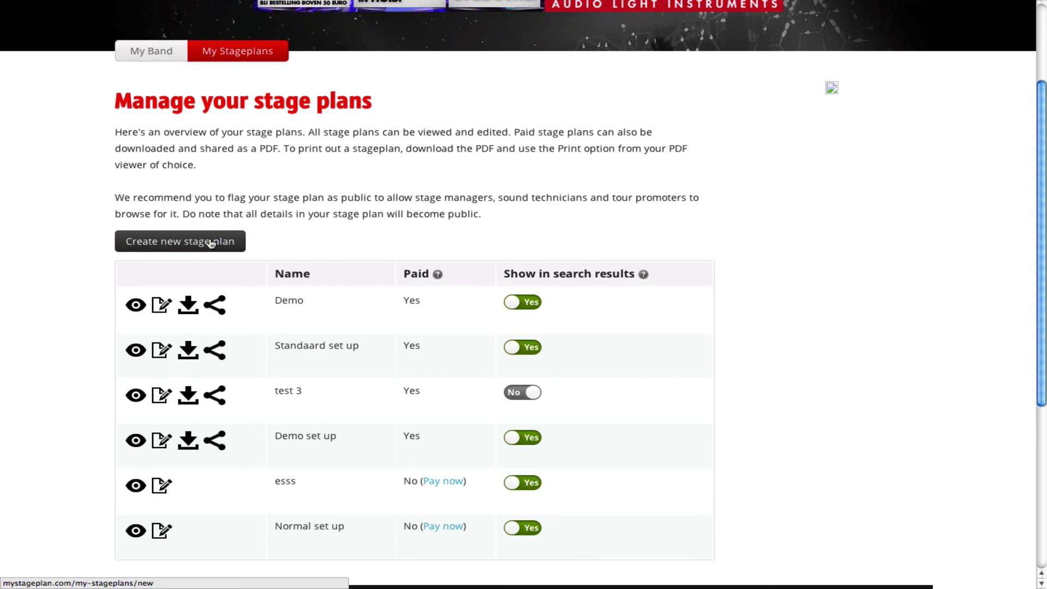
Download the example stage plan PDF of Demoband and open demo-set-up.pdf in the PDF viewer
{"action": "scroll", "coordinate": [787, 216], "scroll_direction": "down", "scroll_amount": 3}
{"action": "scroll", "coordinate": [786, 217], "scroll_direction": "down", "scroll_amount": 2}
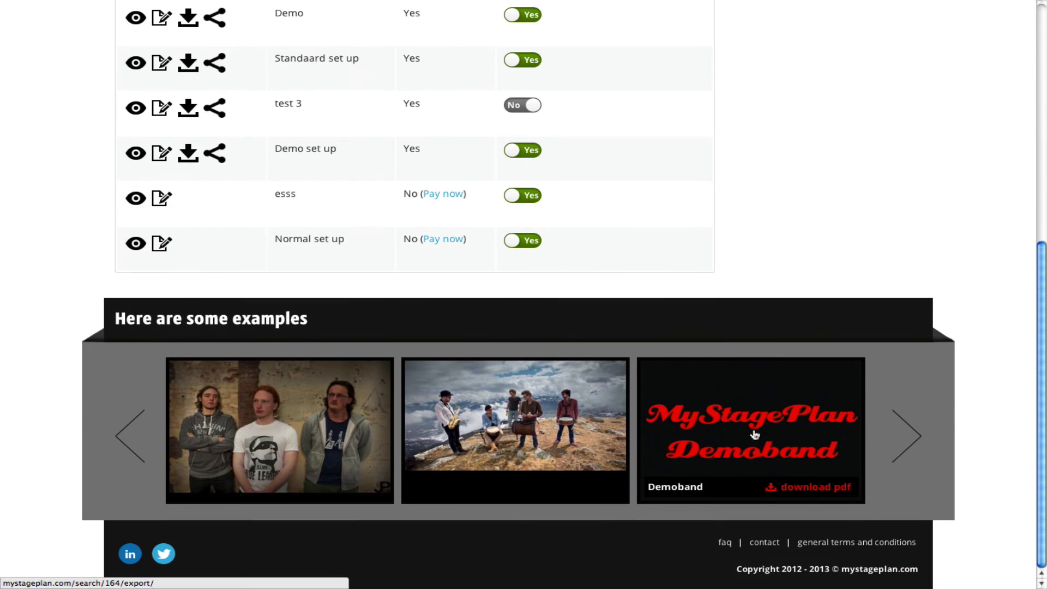
{"action": "left_click", "coordinate": [754, 438]}
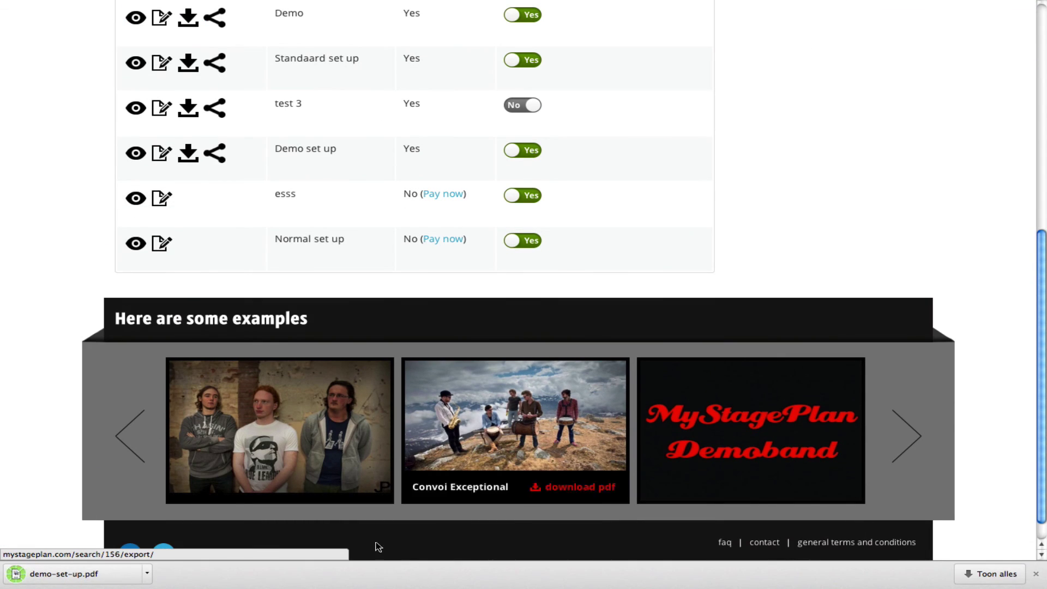
{"action": "left_click", "coordinate": [99, 576]}
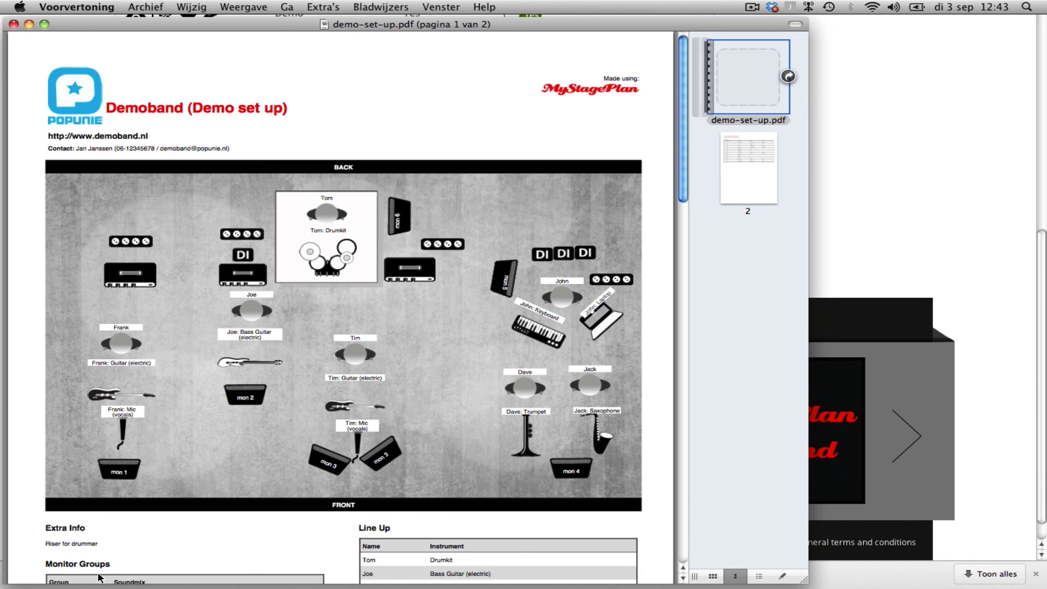
Look through both pages of demo-set-up.pdf, examining the stage layout, extra info, monitor groups, line-up and channel list
{"action": "scroll", "coordinate": [403, 389], "scroll_direction": "down", "scroll_amount": 10}
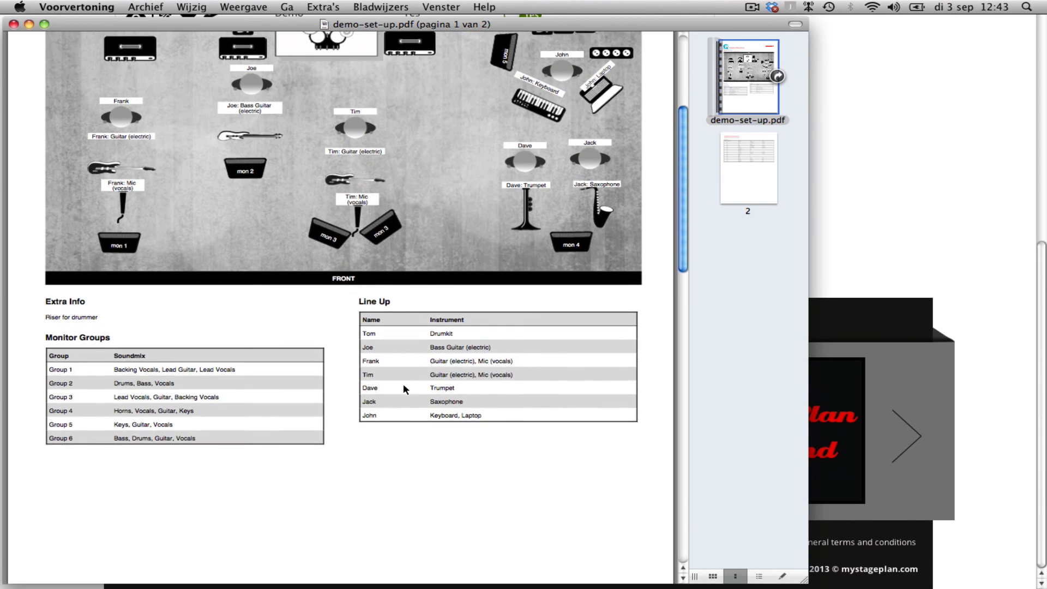
{"action": "scroll", "coordinate": [375, 427], "scroll_direction": "down", "scroll_amount": 10}
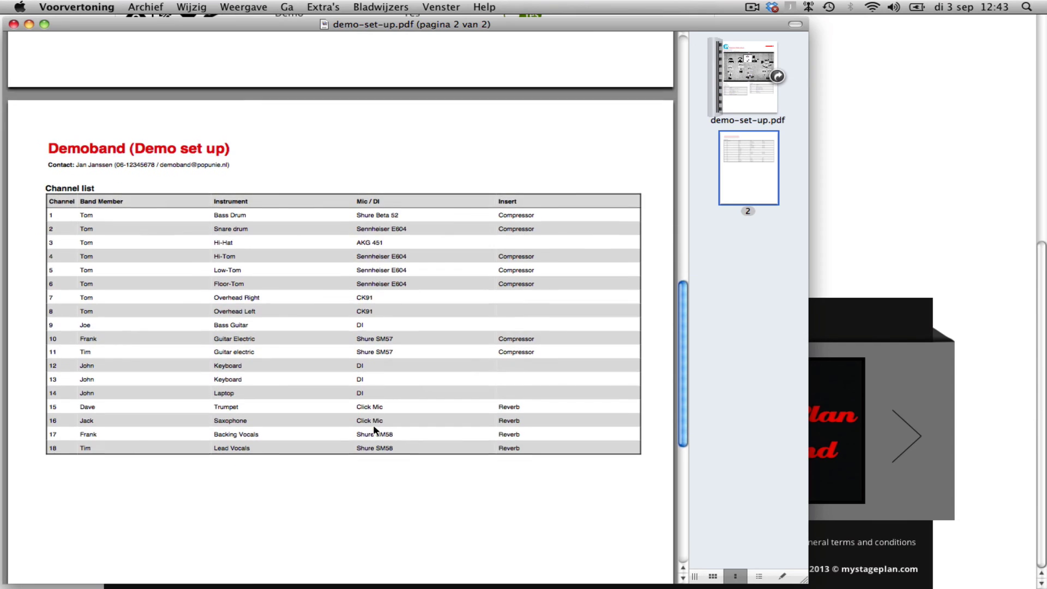
{"action": "scroll", "coordinate": [374, 428], "scroll_direction": "up", "scroll_amount": 10}
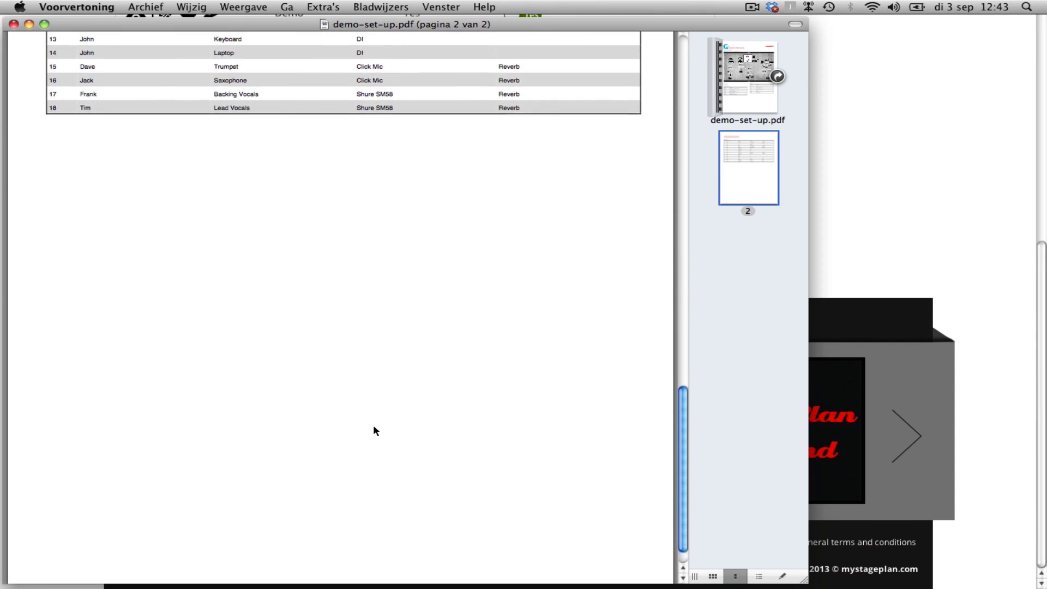
{"action": "scroll", "coordinate": [374, 423], "scroll_direction": "up", "scroll_amount": 10}
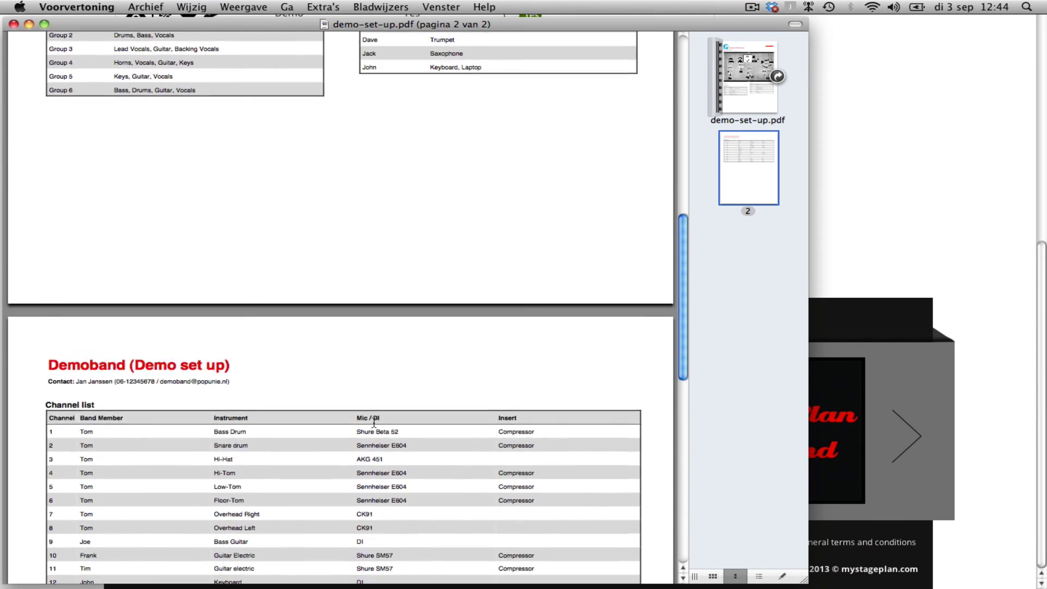
{"action": "scroll", "coordinate": [374, 423], "scroll_direction": "up", "scroll_amount": 6}
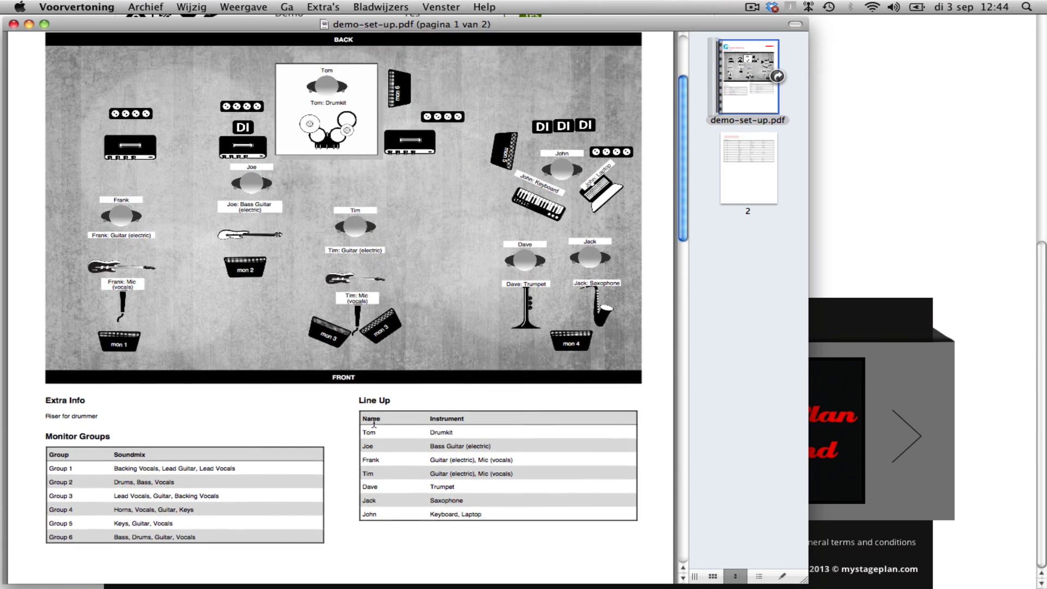